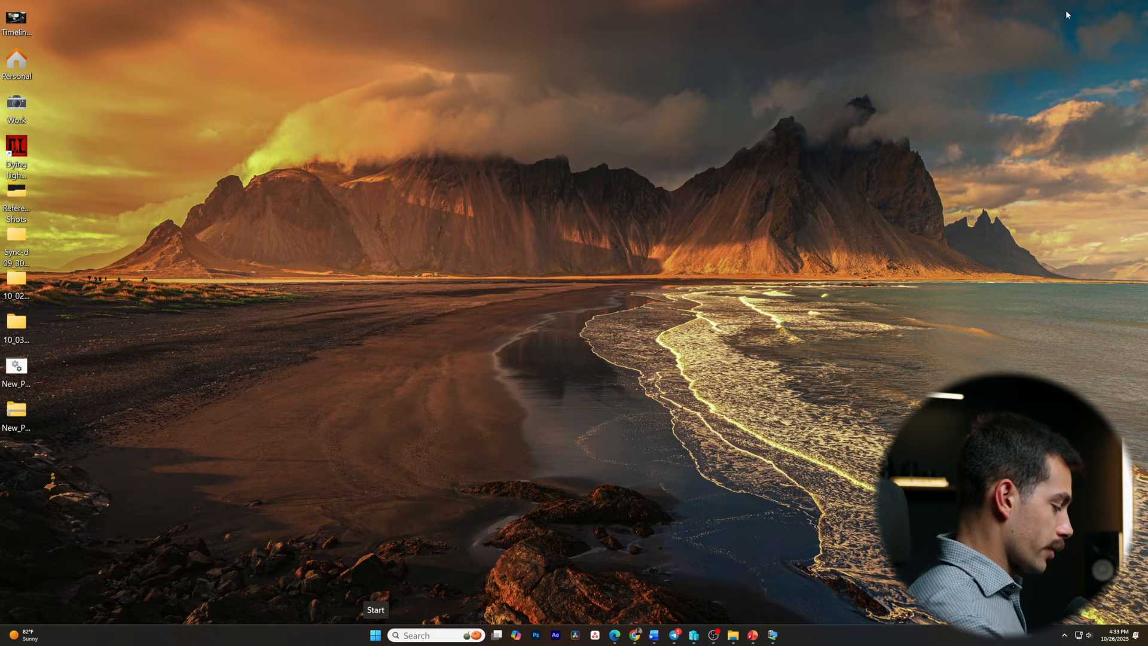
# Step: Open Task Manager, maximize it and review the list of startup apps
pyautogui.hotkey('ctrl', 'shift', 'Escape')
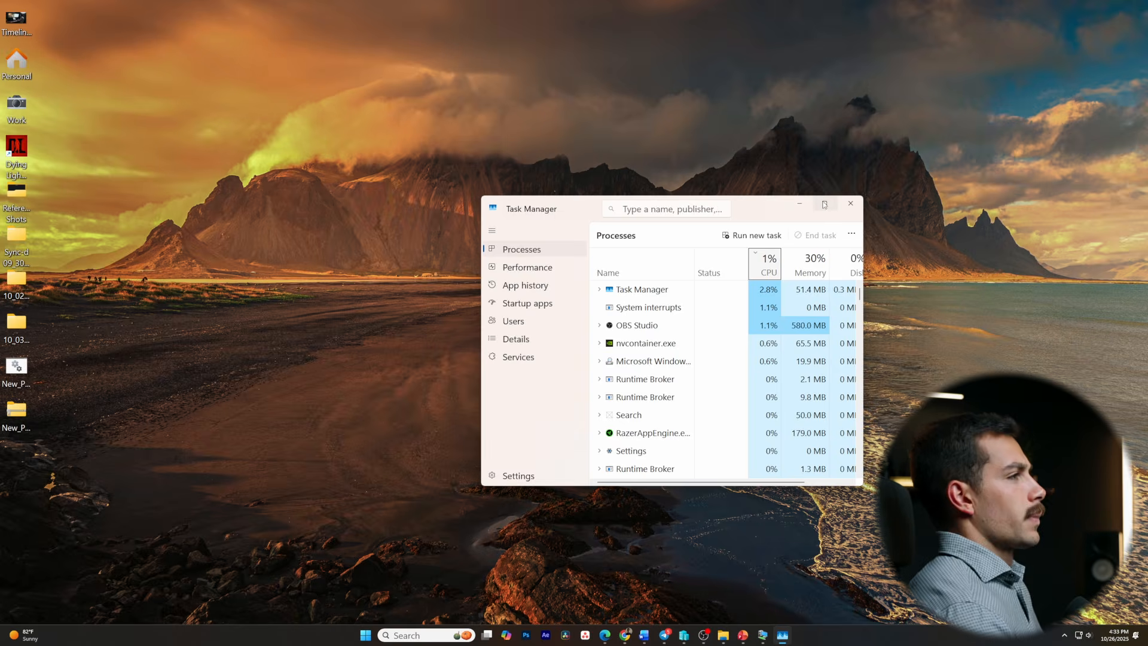
pyautogui.doubleClick(821, 203)
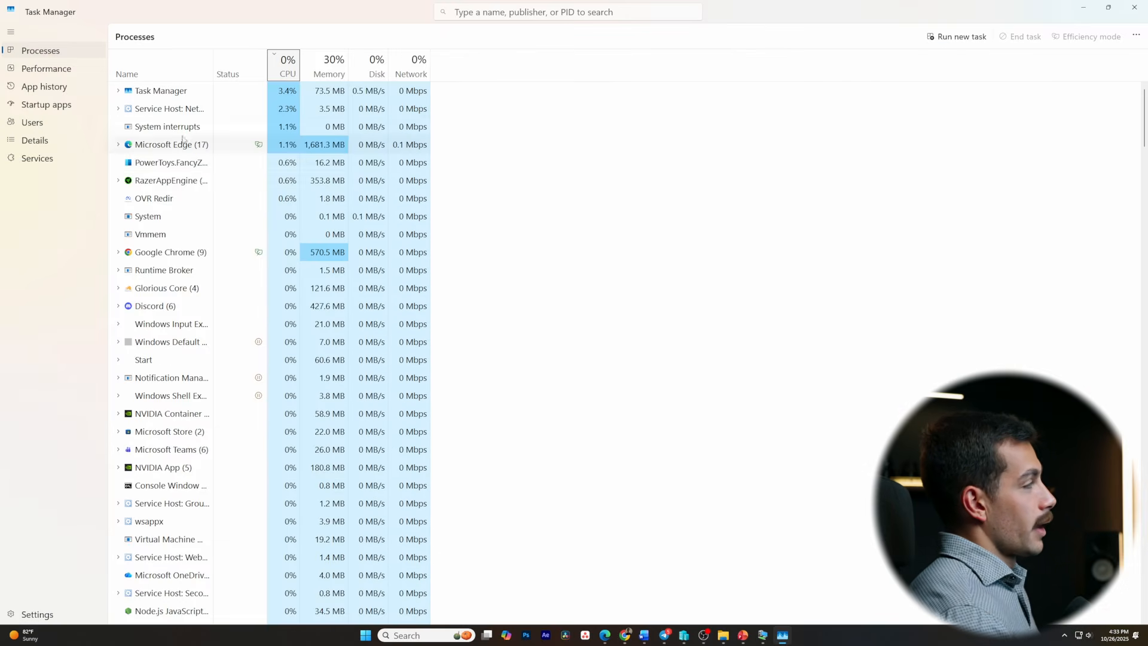
pyautogui.click(67, 105)
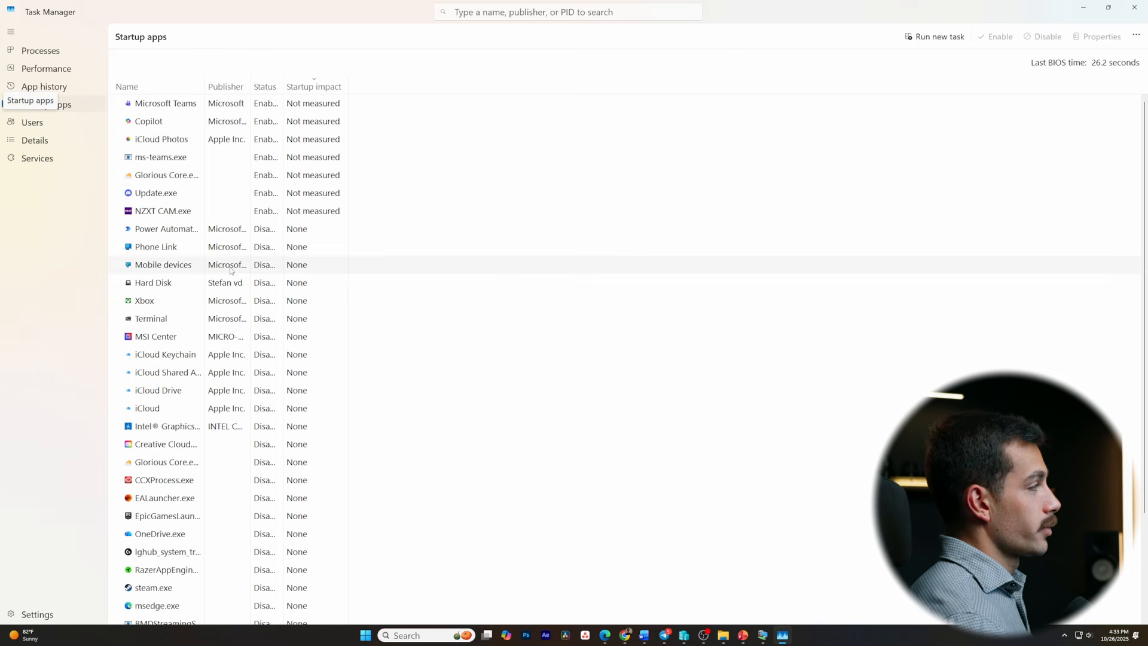
pyautogui.scroll(-3, 186, 390)
pyautogui.scroll(-1, 185, 387)
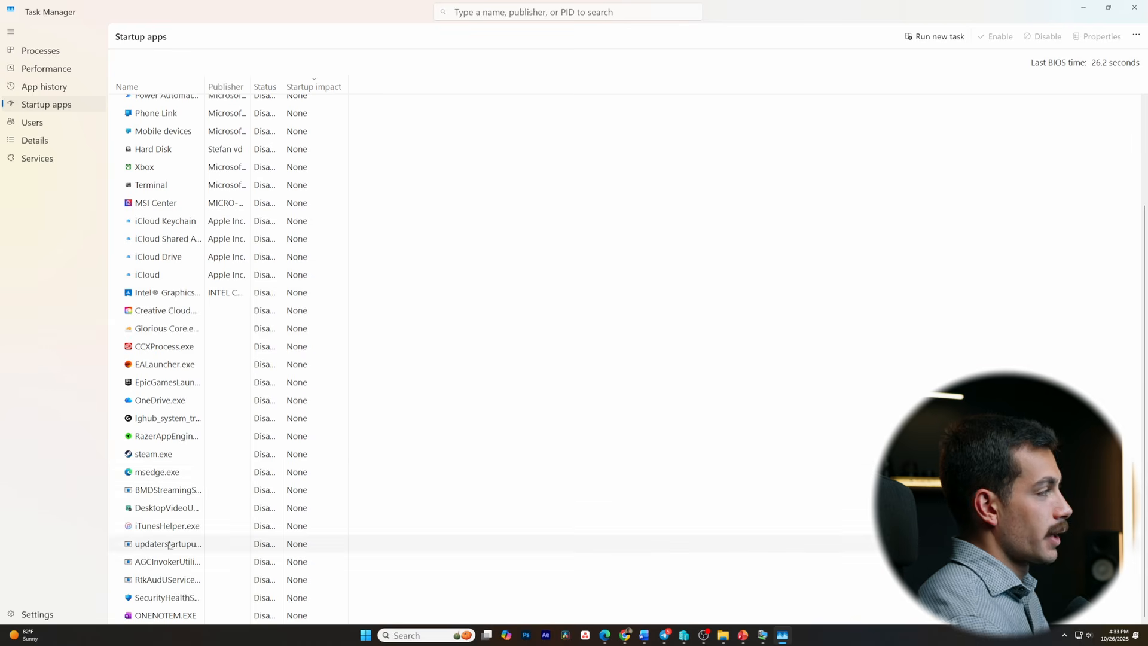
pyautogui.scroll(4, 167, 505)
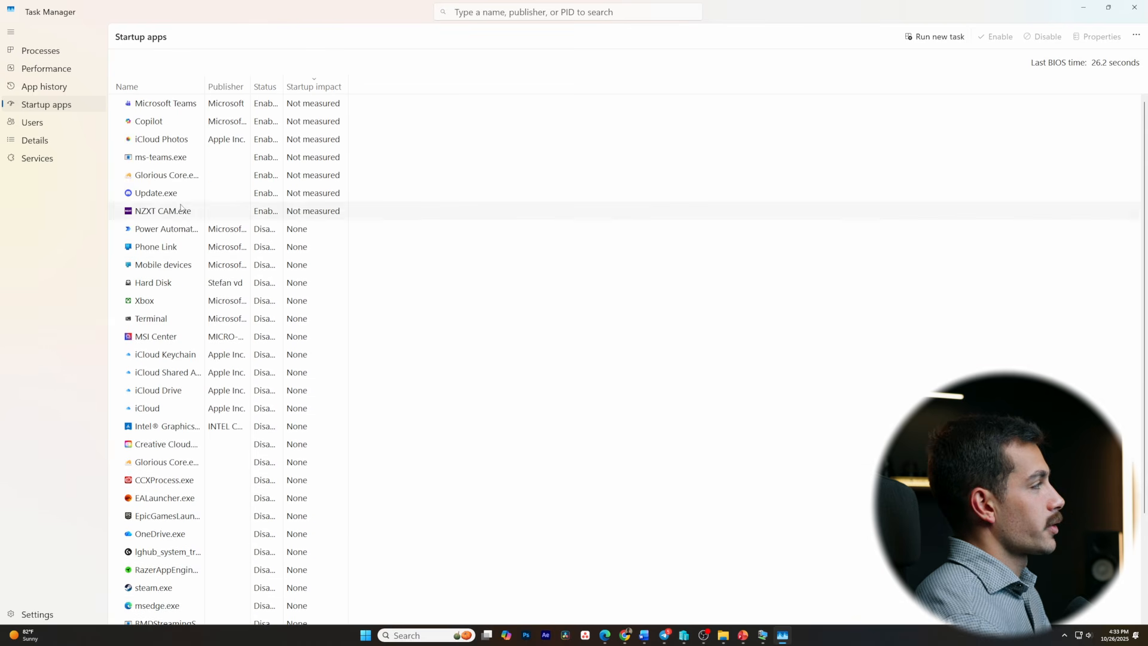
# Step: Disable the enabled Glorious Core entry among the startup apps and close Task Manager
pyautogui.click(184, 177)
pyautogui.rightClick(185, 179)
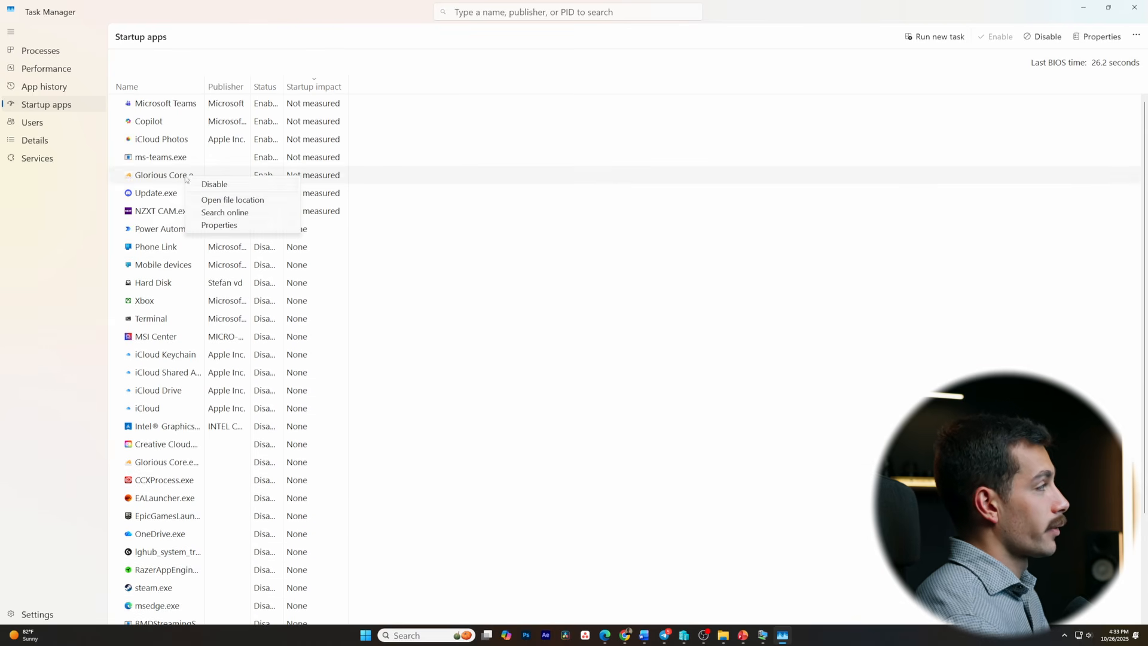
pyautogui.click(222, 183)
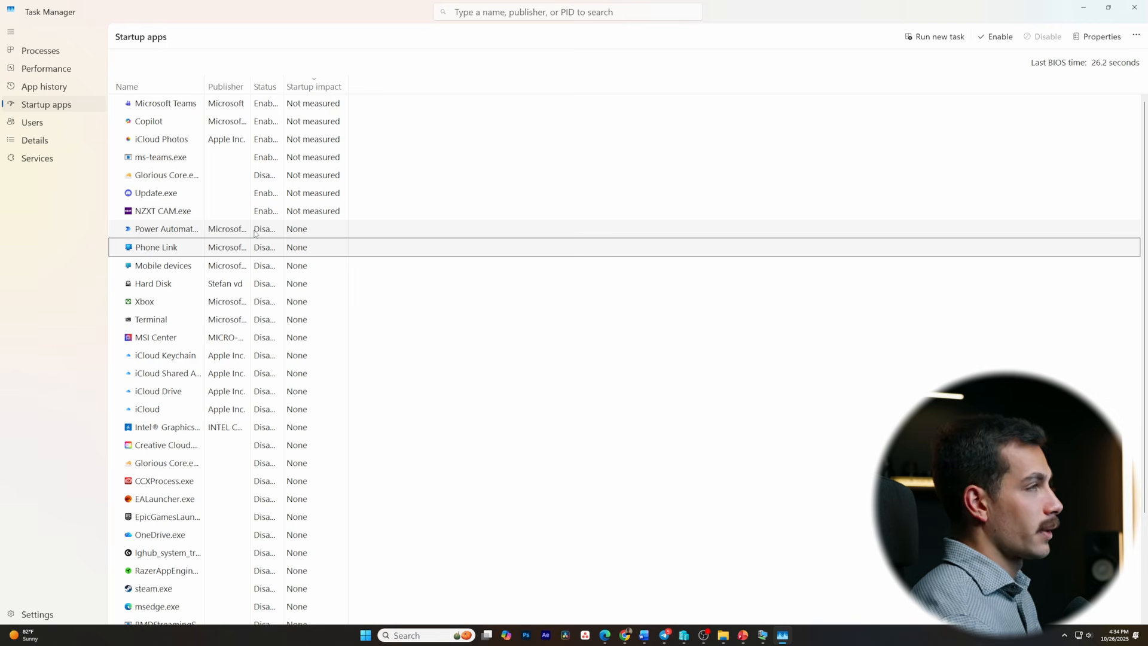
pyautogui.click(1135, 7)
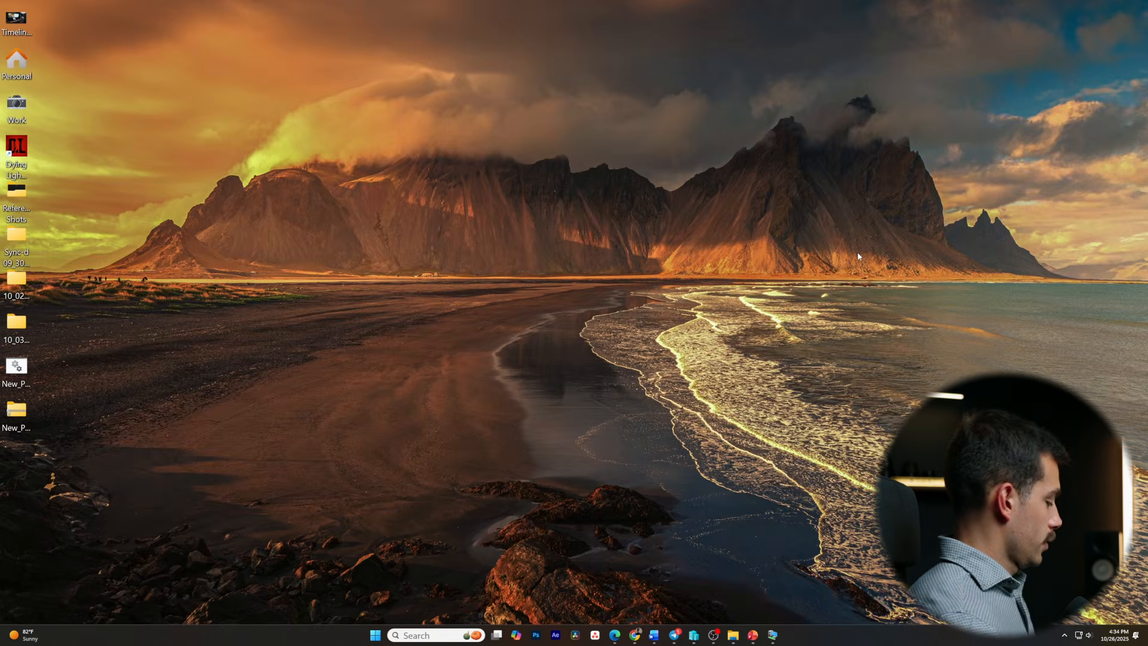
# Step: Open Windows Settings maximized and go to the sign-in options of the account settings
pyautogui.press('super+i')
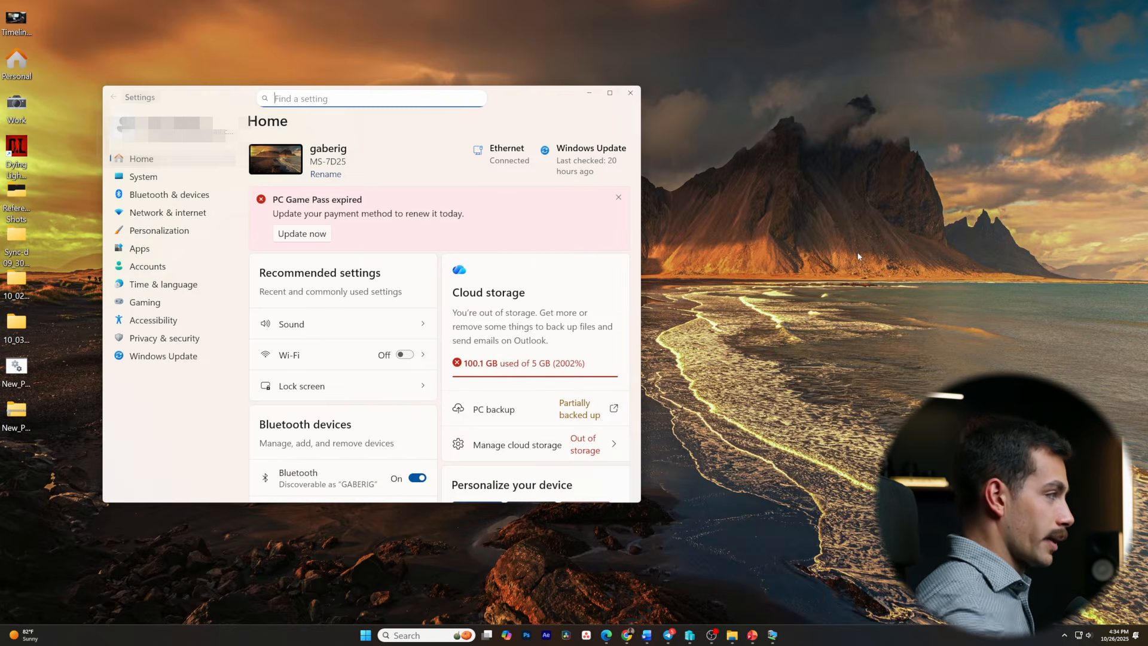
pyautogui.press('super+Up')
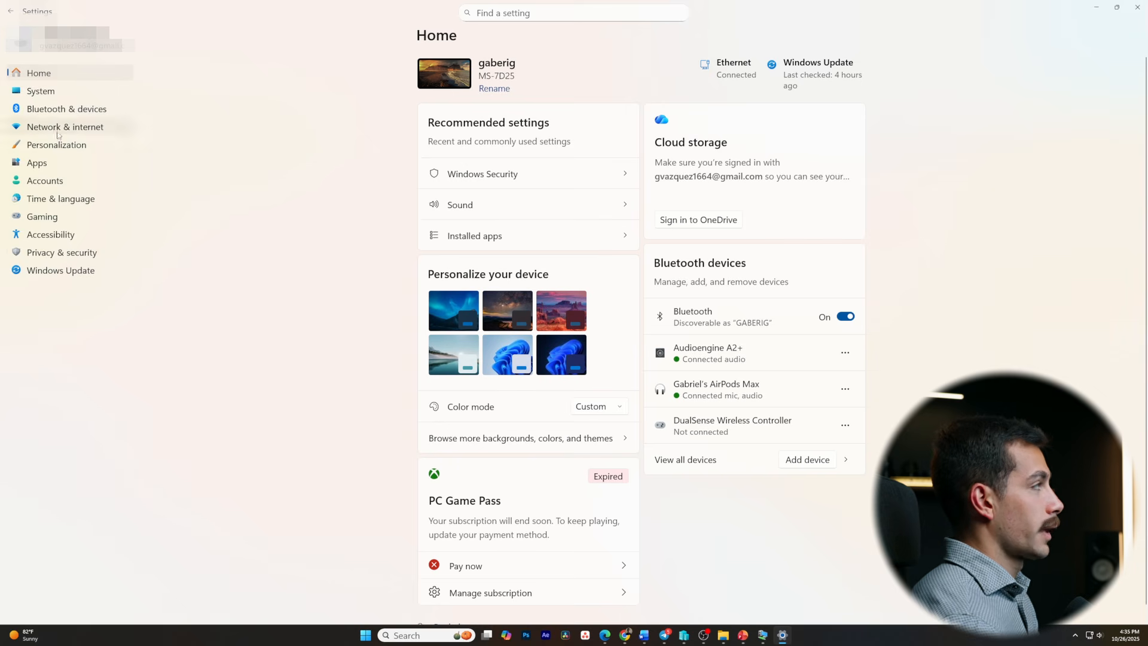
pyautogui.click(45, 180)
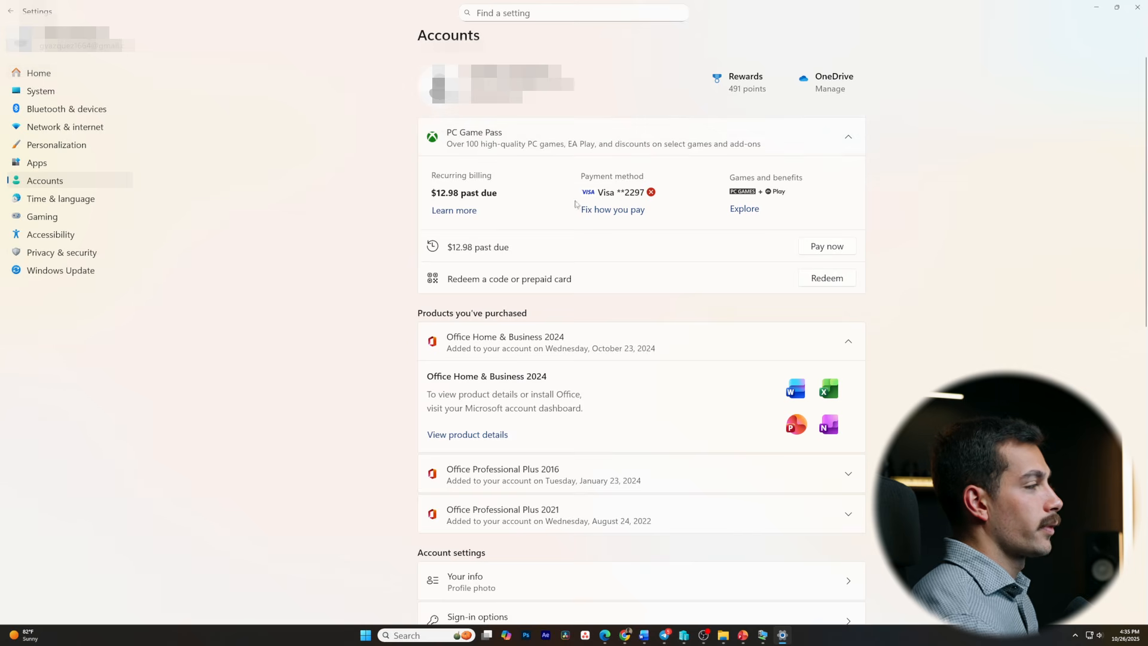
pyautogui.scroll(-4, 474, 329)
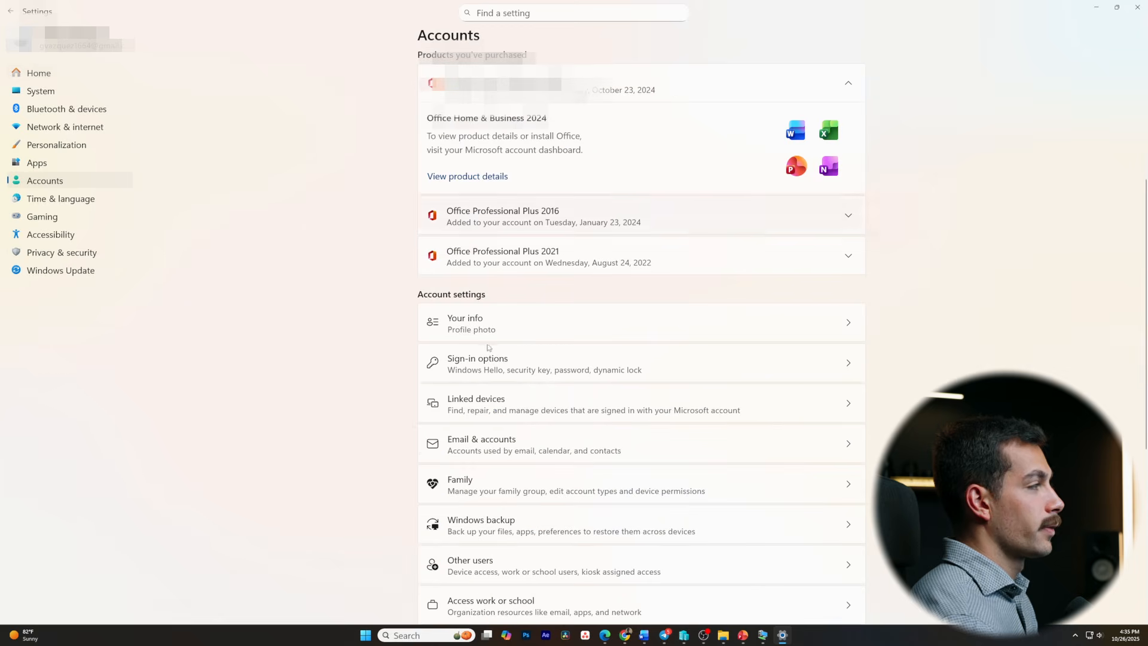
pyautogui.click(470, 369)
# Step: Expand the Dynamic lock settings and check the choices for when Windows requires signing in again after being away
pyautogui.click(731, 357)
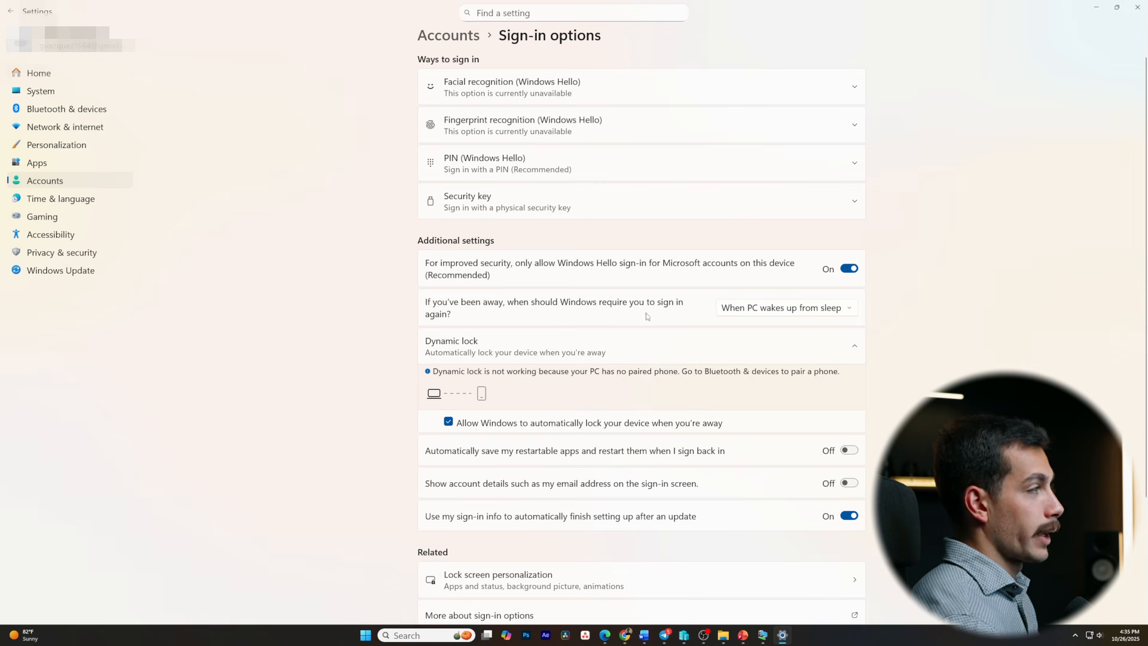
pyautogui.click(837, 308)
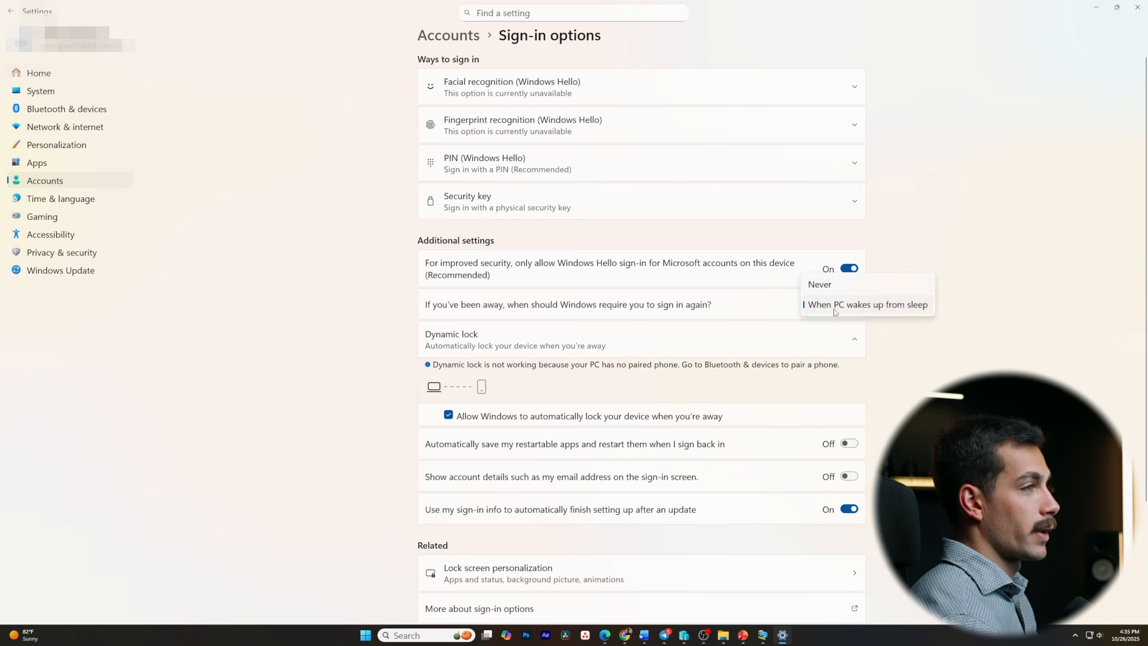
pyautogui.click(957, 311)
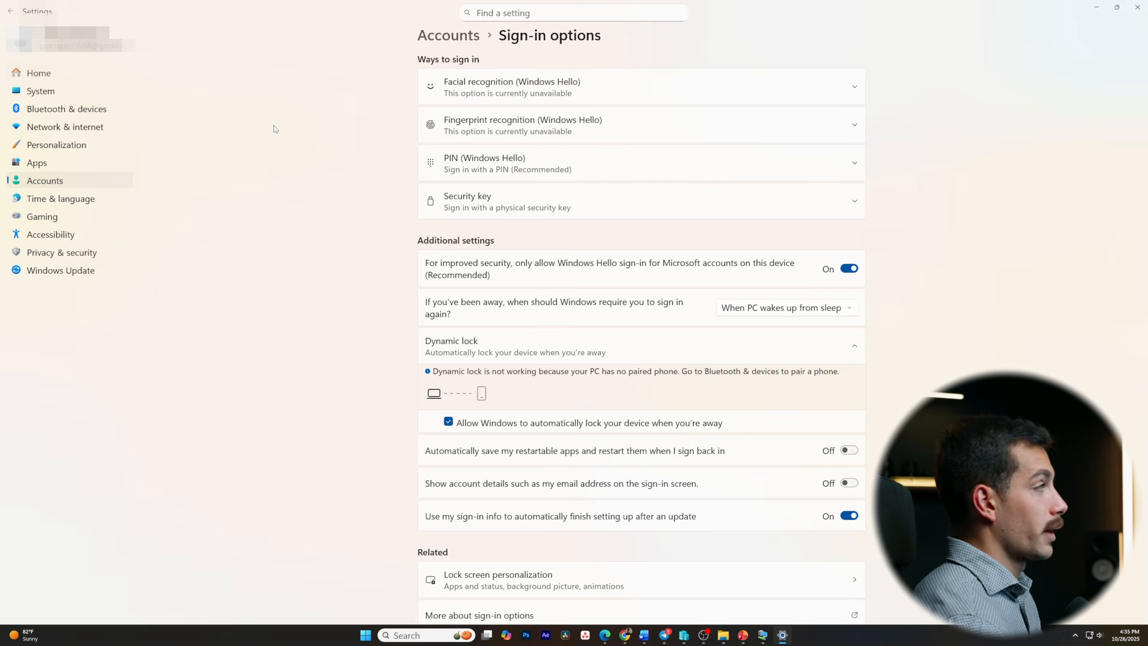
# Step: View the core isolation details under Device security in Windows Security, including Memory integrity, and close that window
pyautogui.click(82, 255)
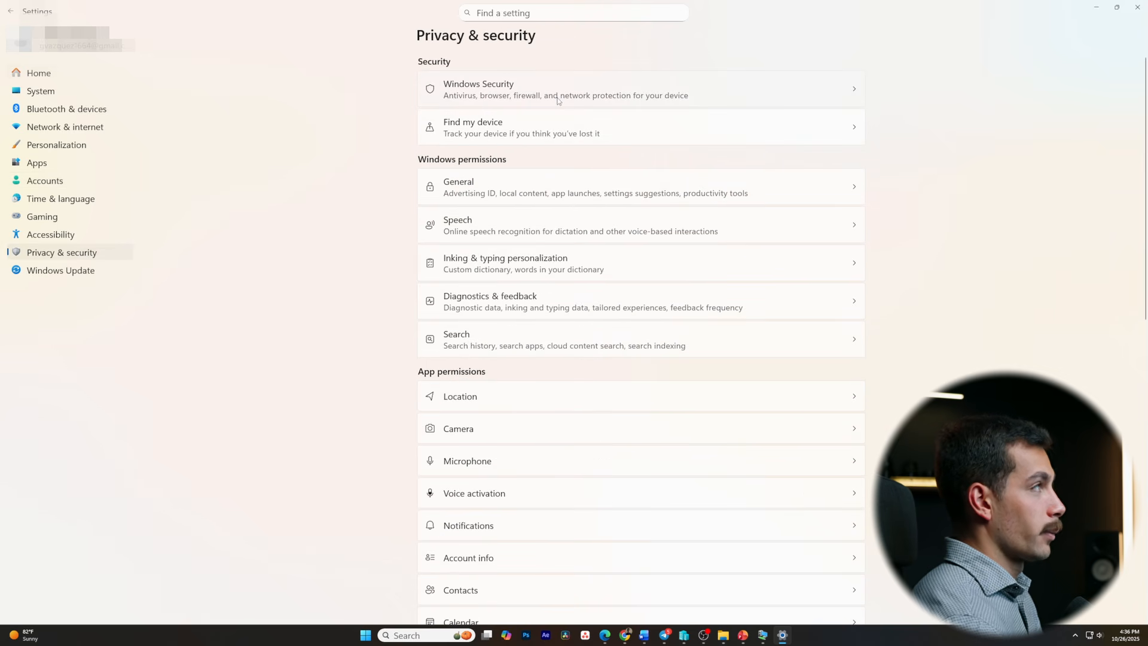
pyautogui.click(558, 101)
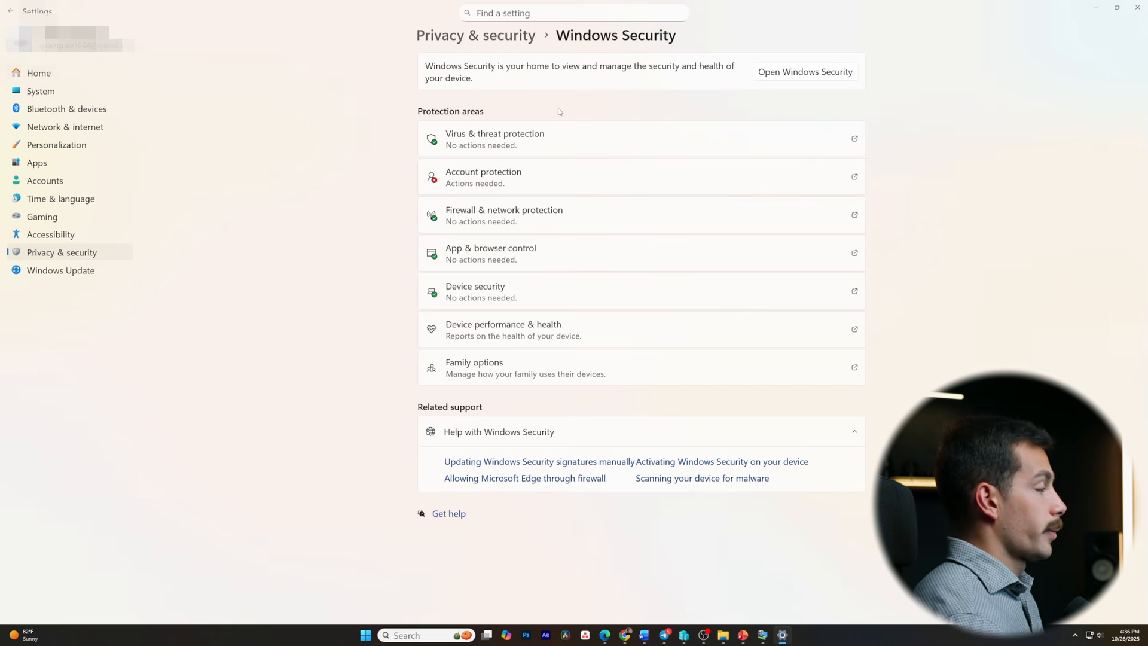
pyautogui.click(476, 293)
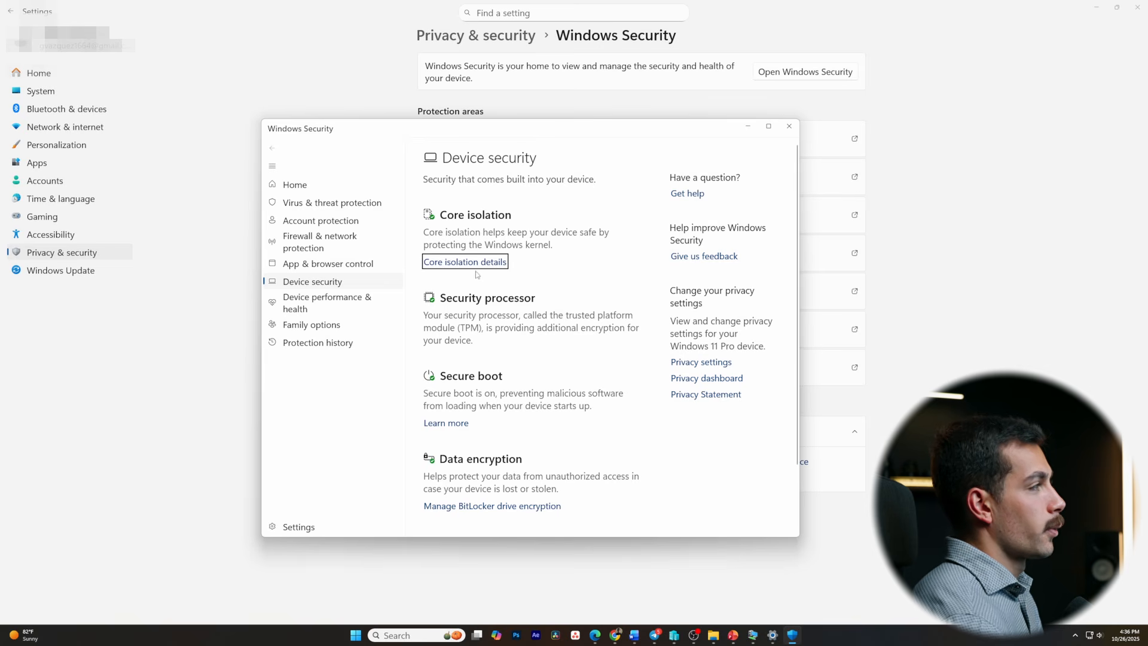
pyautogui.click(478, 271)
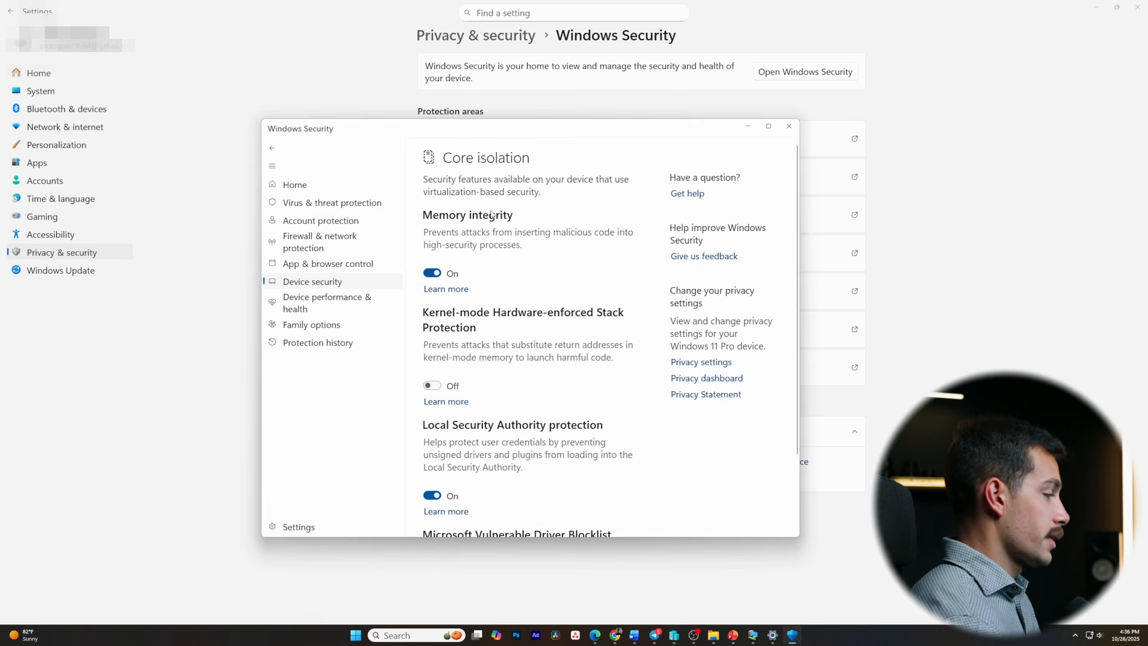
pyautogui.click(789, 126)
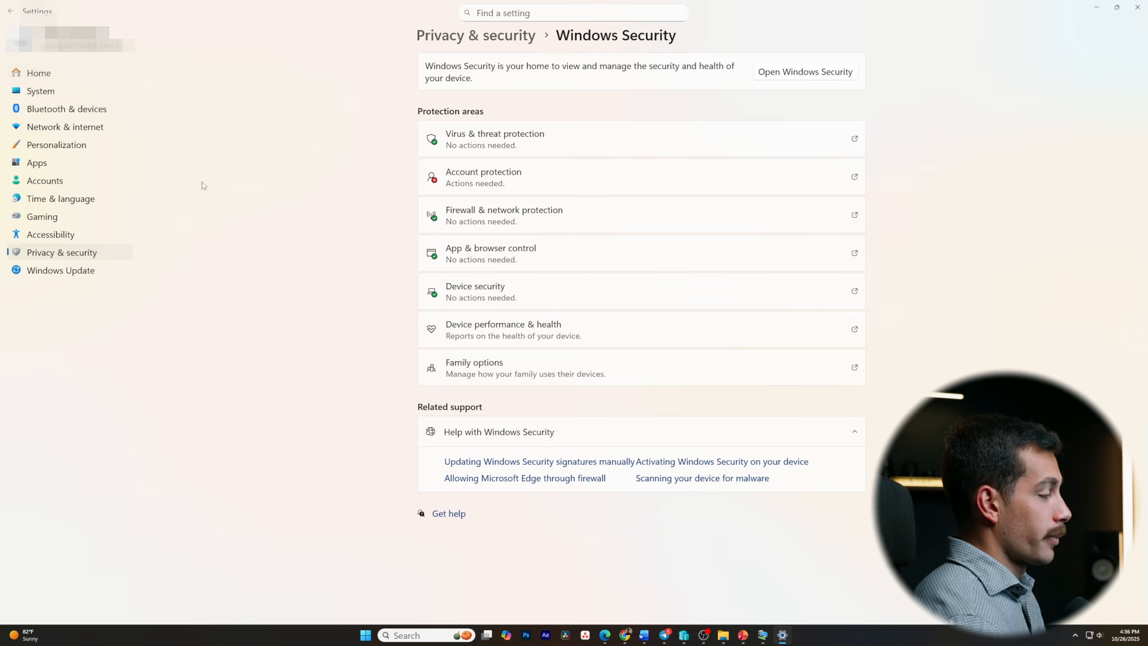
# Step: Go to the system's Power settings and expand the Power Mode section
pyautogui.click(97, 73)
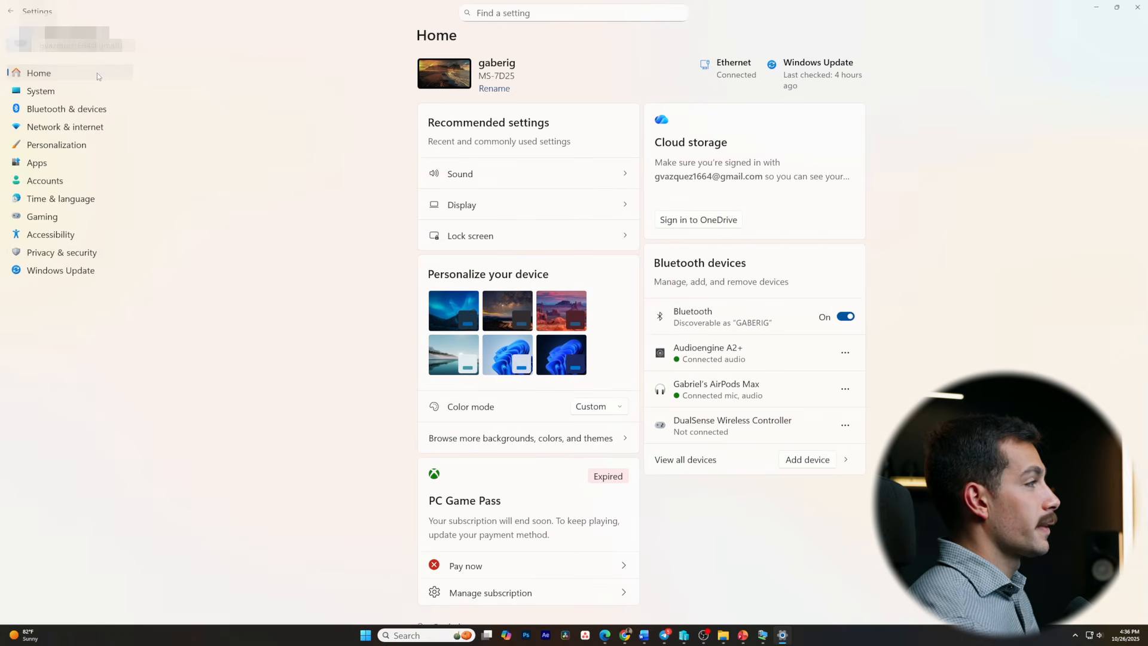
pyautogui.click(56, 92)
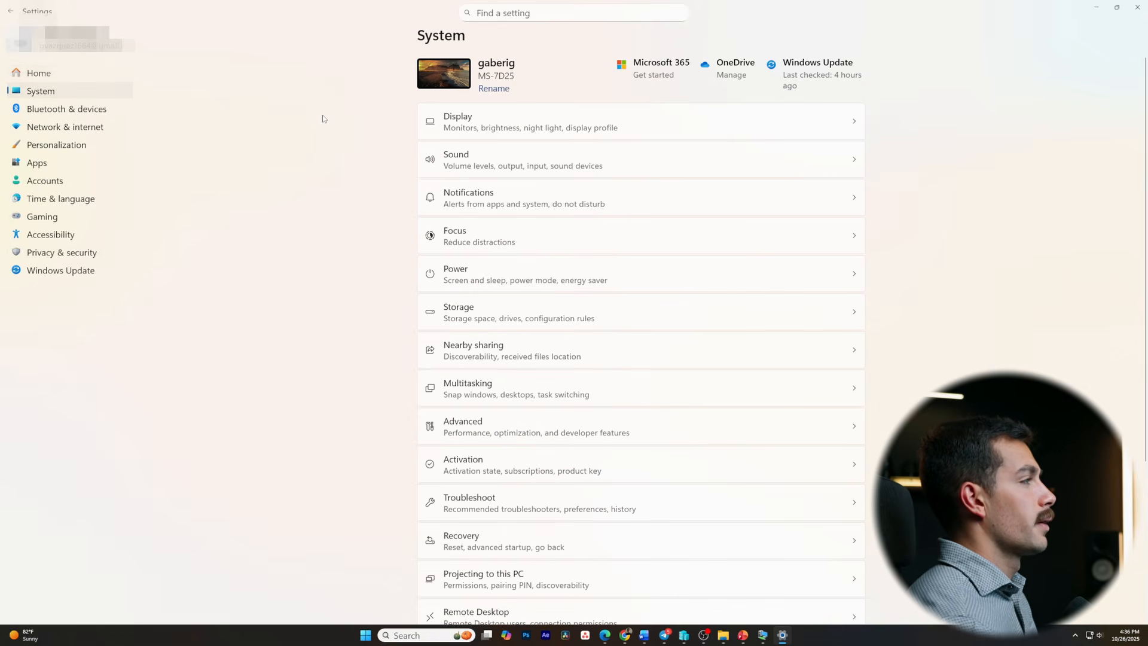
pyautogui.click(497, 272)
pyautogui.click(797, 135)
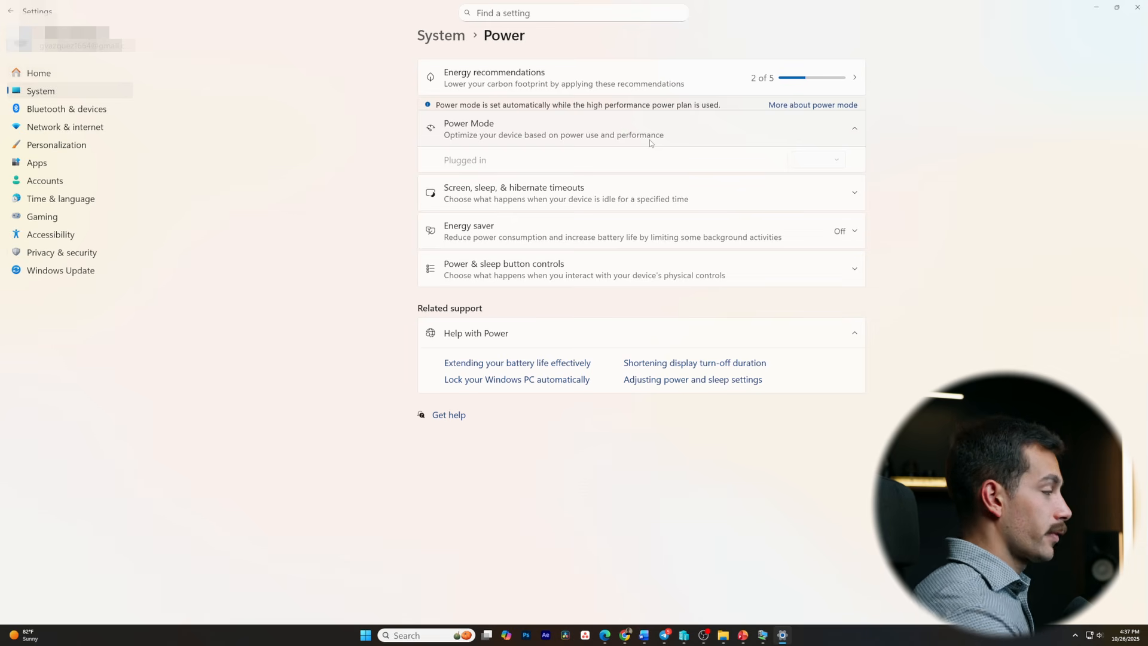
# Step: Switch to Control Panel, view the power plans in Power Options under System and Security, and close the window
pyautogui.press('super')
pyautogui.write('contr')
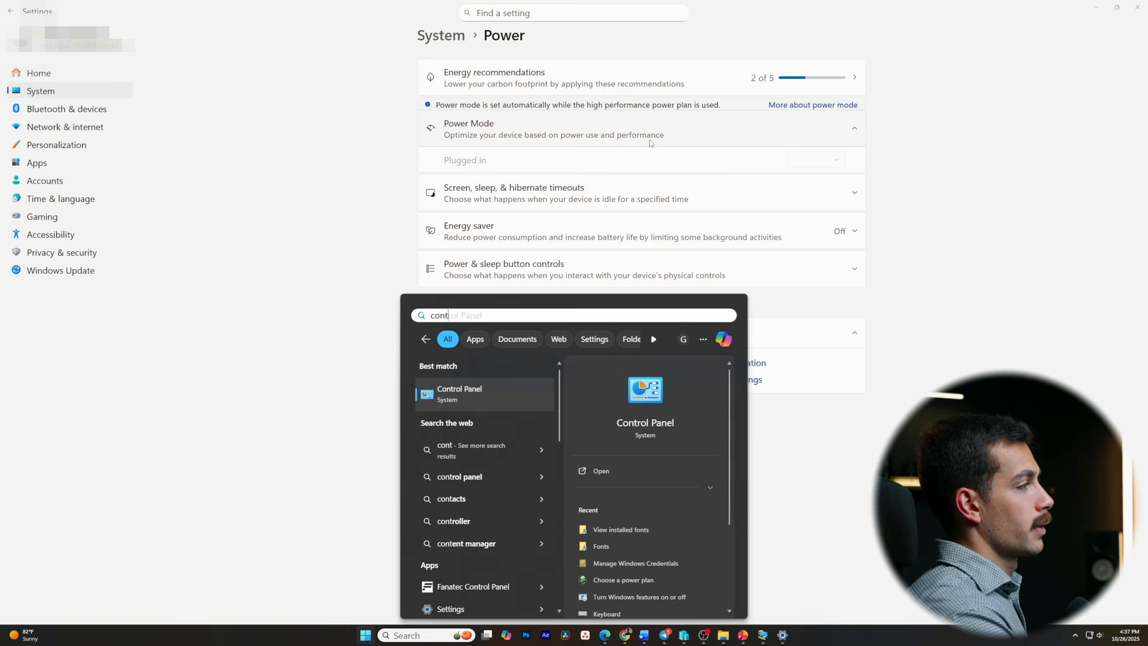
pyautogui.press('Return')
pyautogui.moveTo(744, 48); pyautogui.dragTo(516, 143)
pyautogui.click(508, 212)
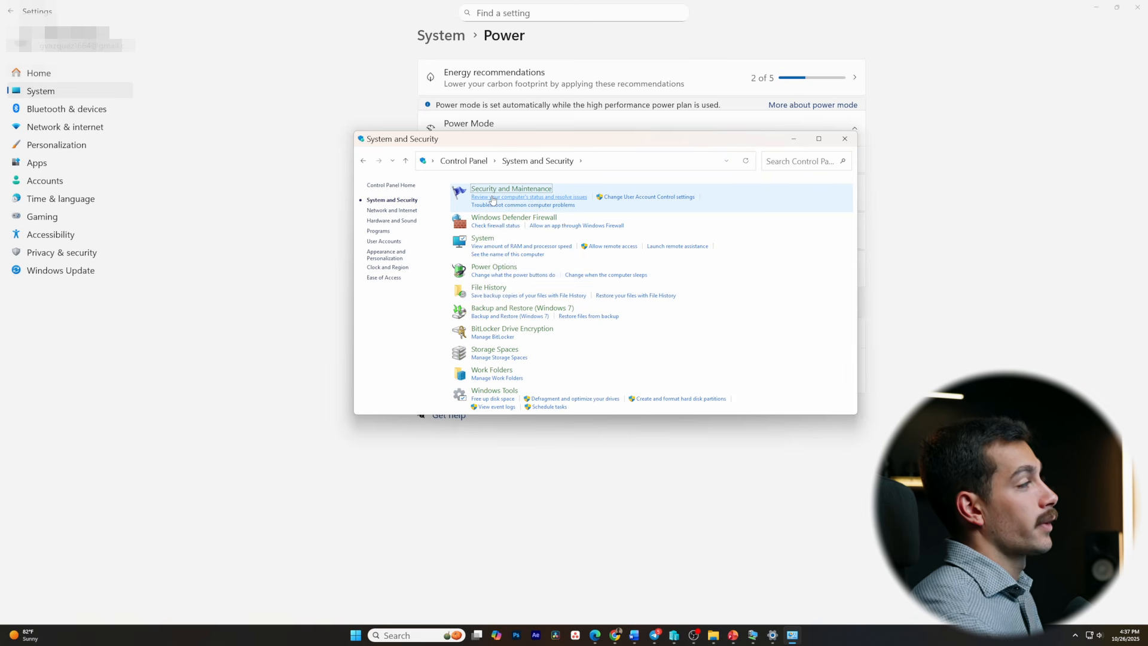
pyautogui.click(496, 269)
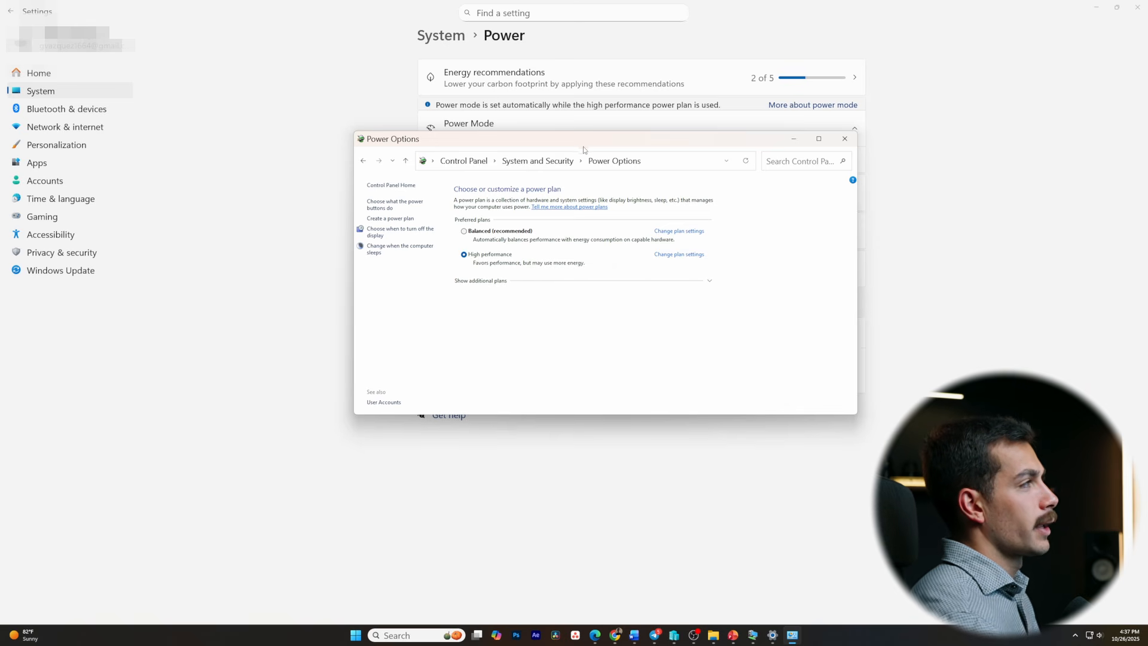
pyautogui.click(845, 138)
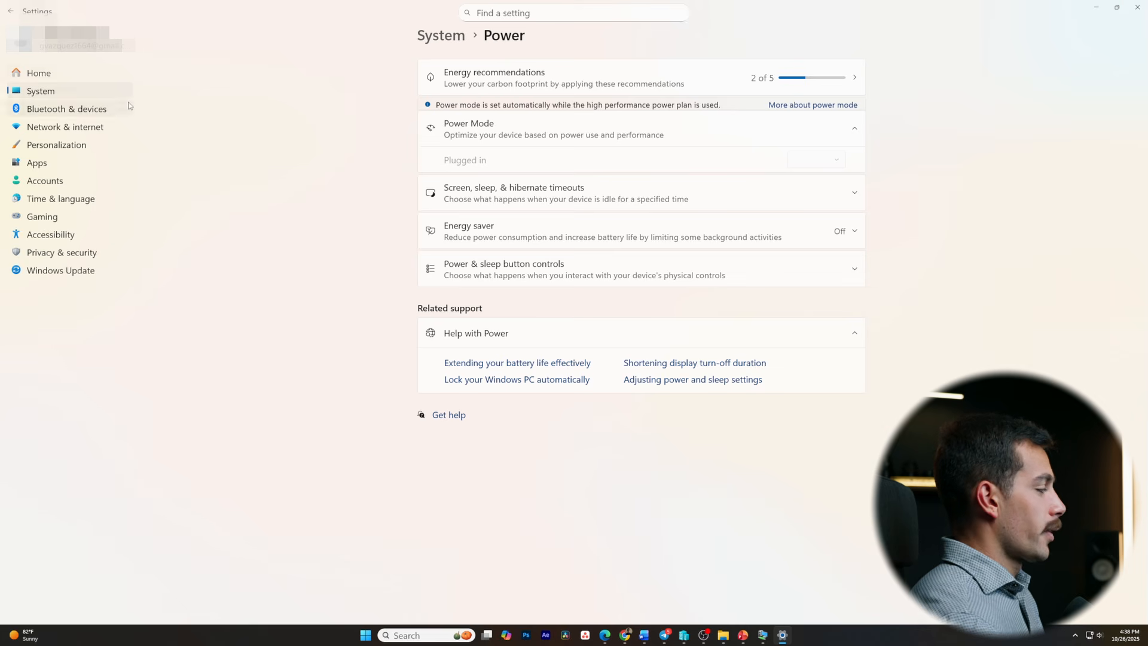
# Step: Go to the Remote Desktop page of the system settings and look at its main option
pyautogui.click(49, 96)
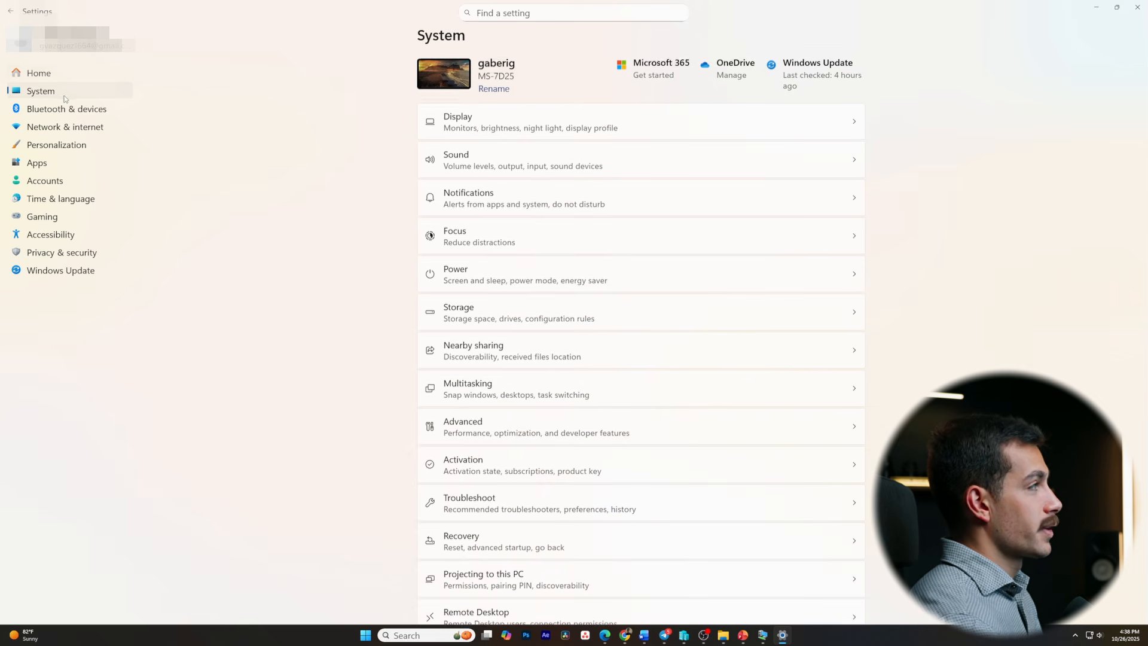
pyautogui.scroll(-2, 482, 535)
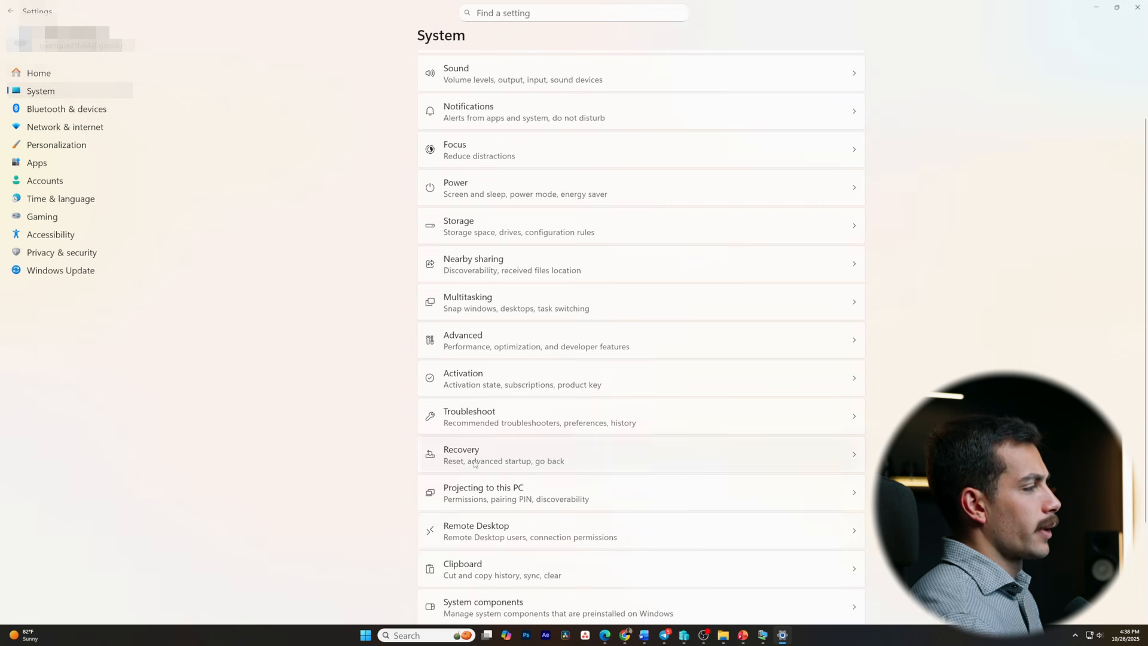
pyautogui.scroll(-3, 486, 535)
pyautogui.click(490, 400)
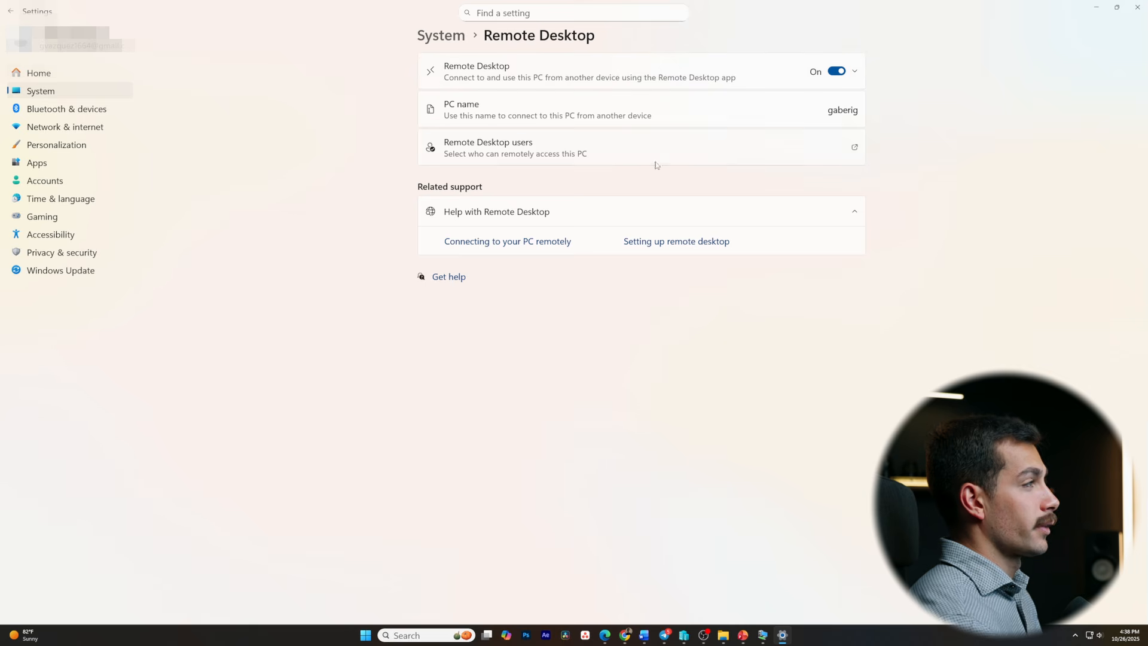
pyautogui.click(497, 75)
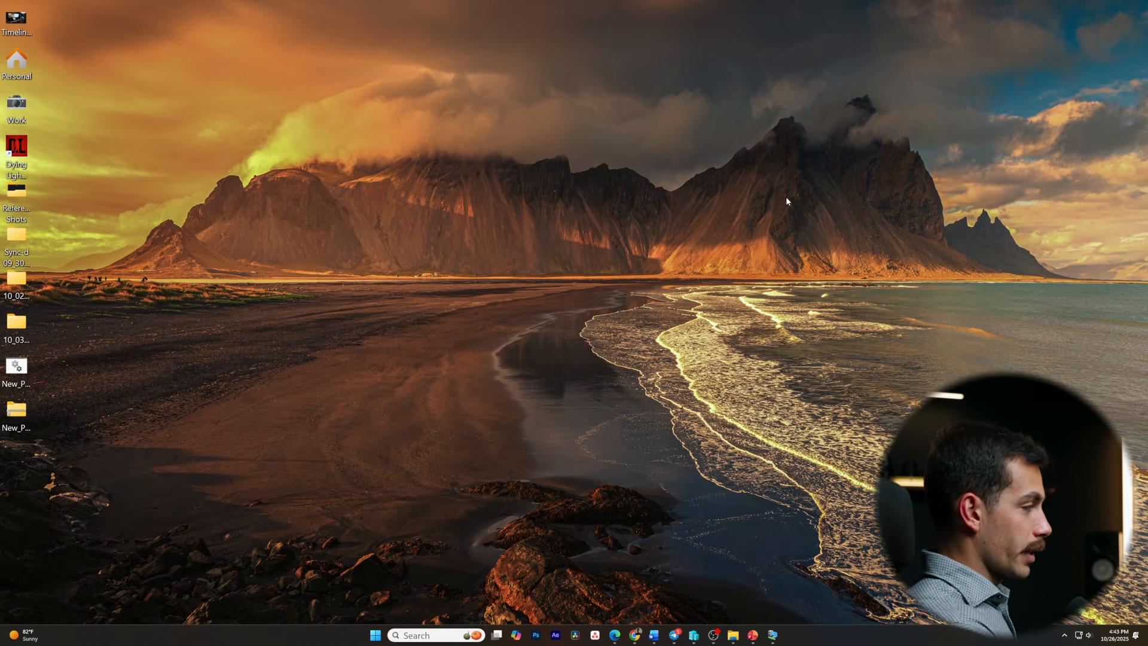
# Step: Run services.msc and find the Connected User Experiences and Telemetry service in the list
pyautogui.press('super+r')
pyautogui.write('services.msc')
pyautogui.press('Return')
pyautogui.scroll(-5, 214, 387)
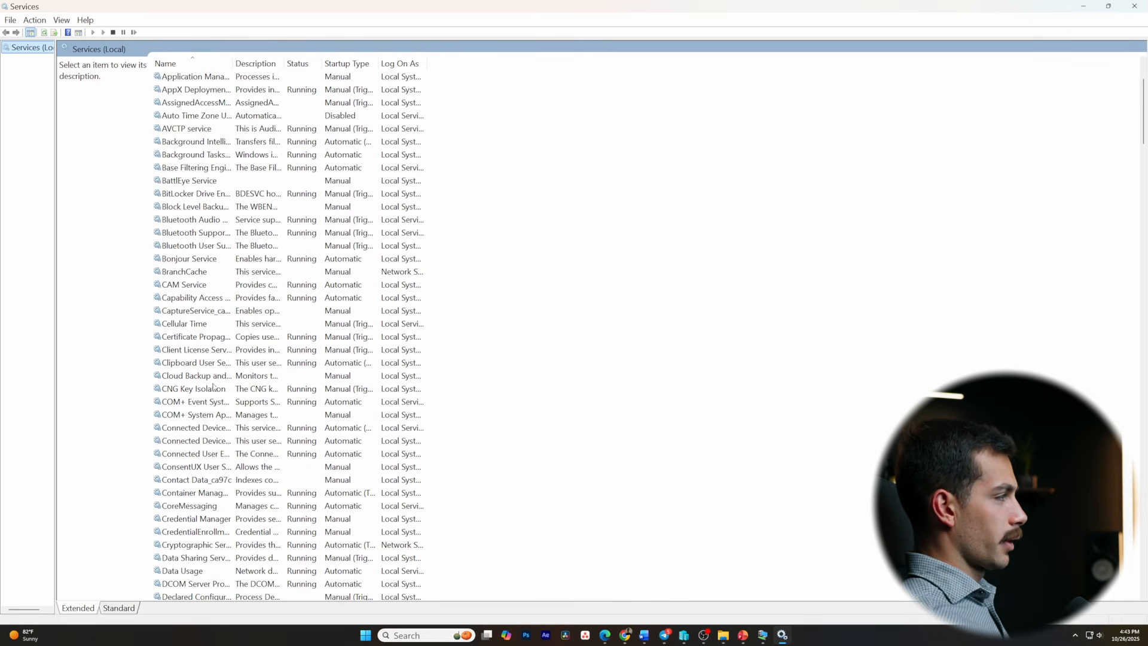
# Step: Stop the Connected User Experiences and Telemetry service
pyautogui.click(212, 454)
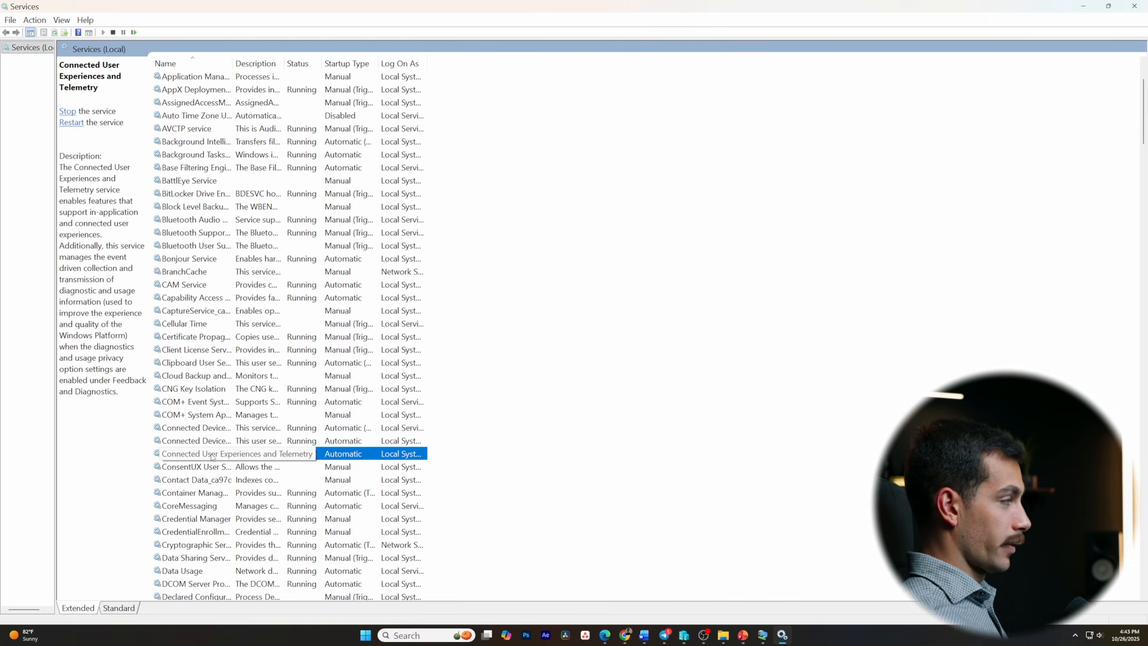
pyautogui.rightClick(214, 456)
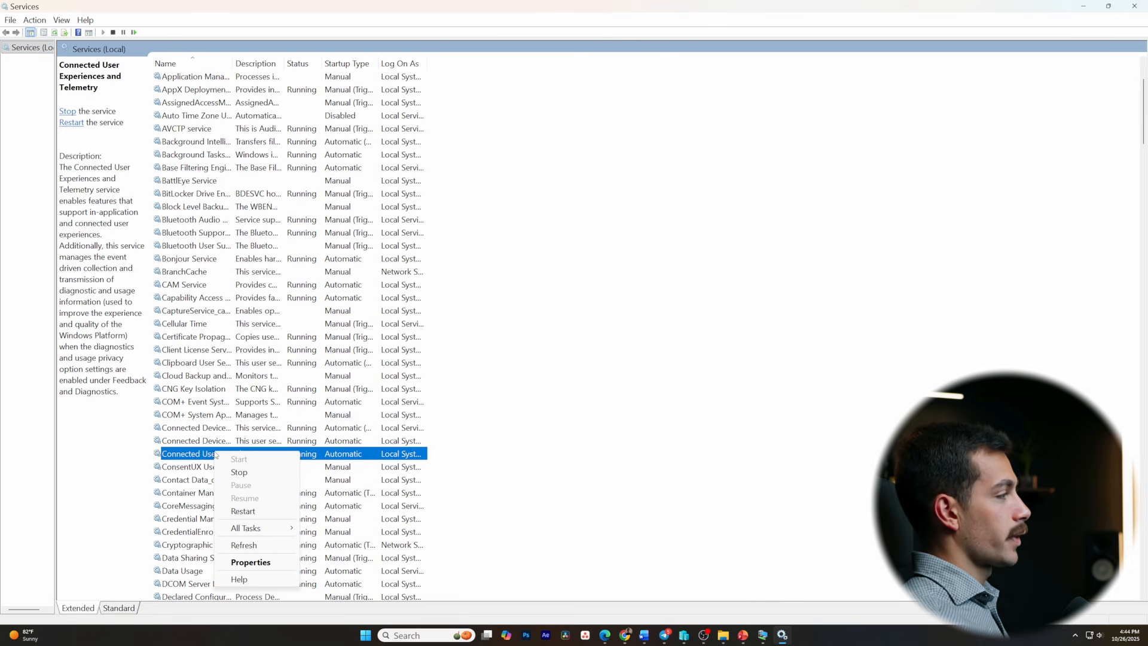
pyautogui.click(244, 472)
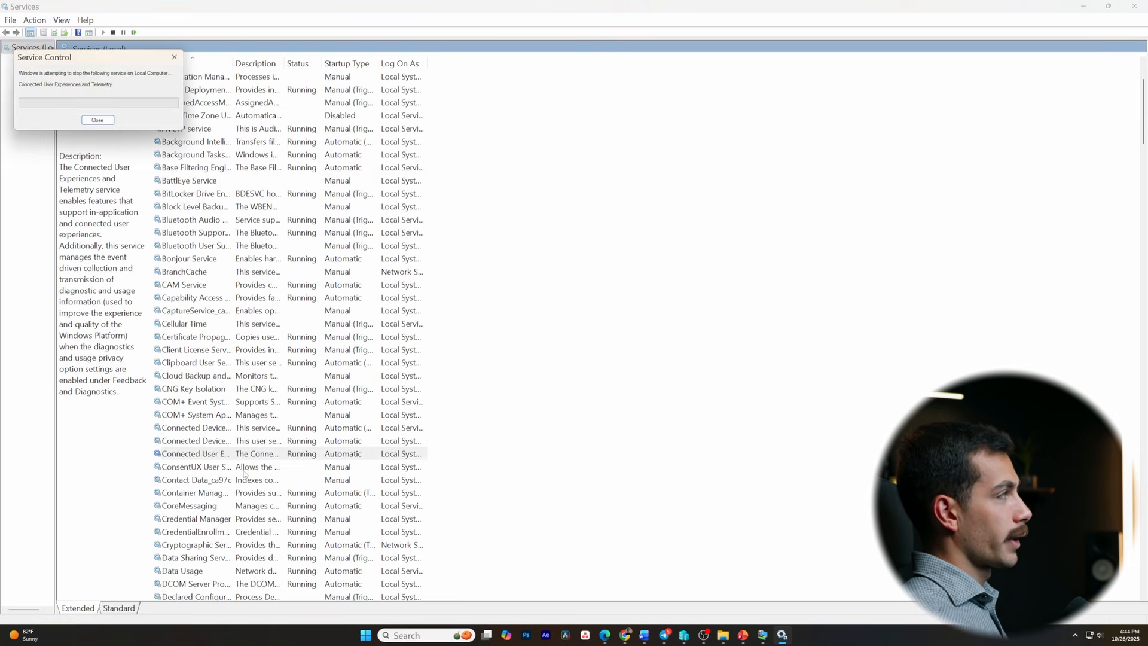
# Step: Set the startup type of the Connected User Experiences and Telemetry service to Disabled, apply it, and close Services
pyautogui.rightClick(217, 455)
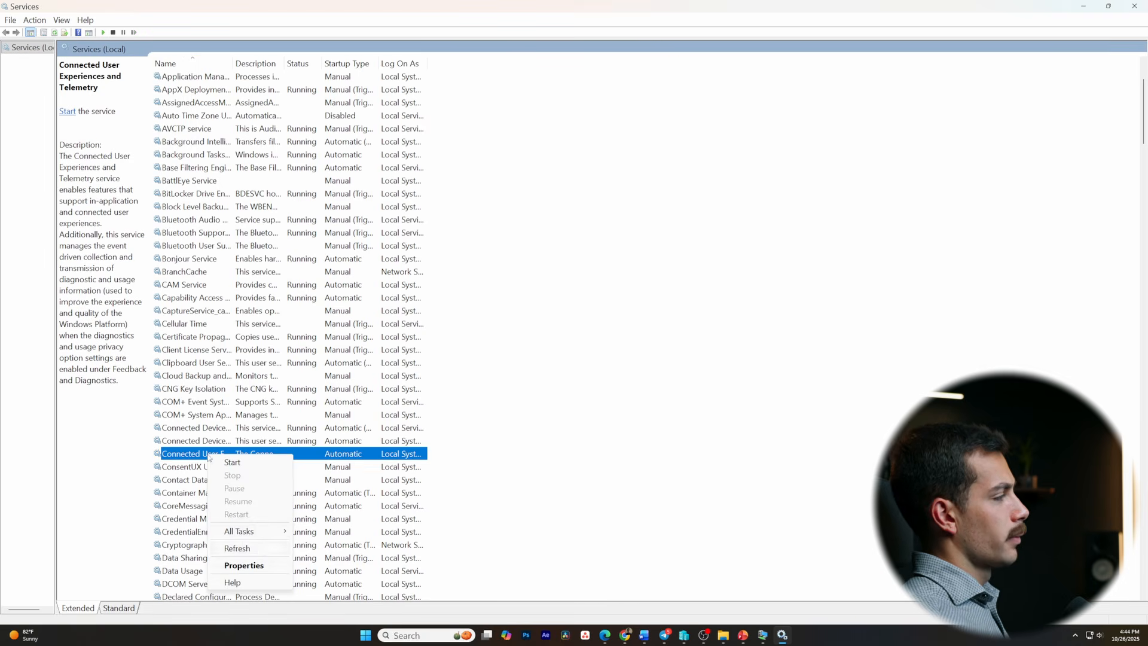
pyautogui.click(243, 562)
pyautogui.click(550, 307)
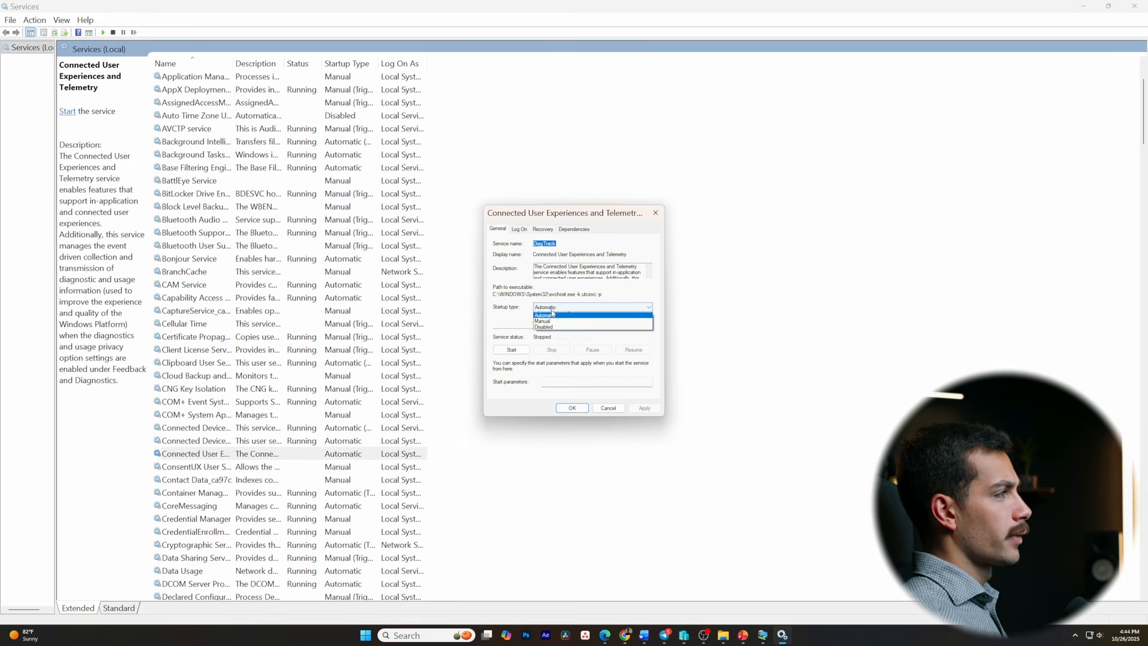
pyautogui.click(549, 335)
pyautogui.click(645, 407)
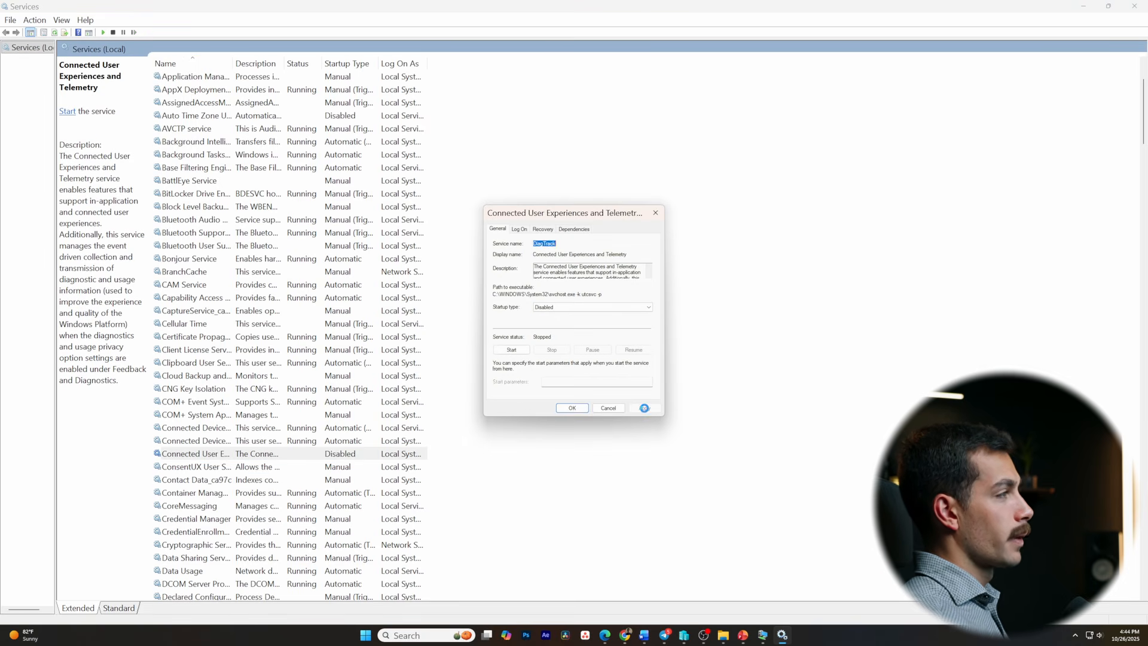
pyautogui.click(570, 407)
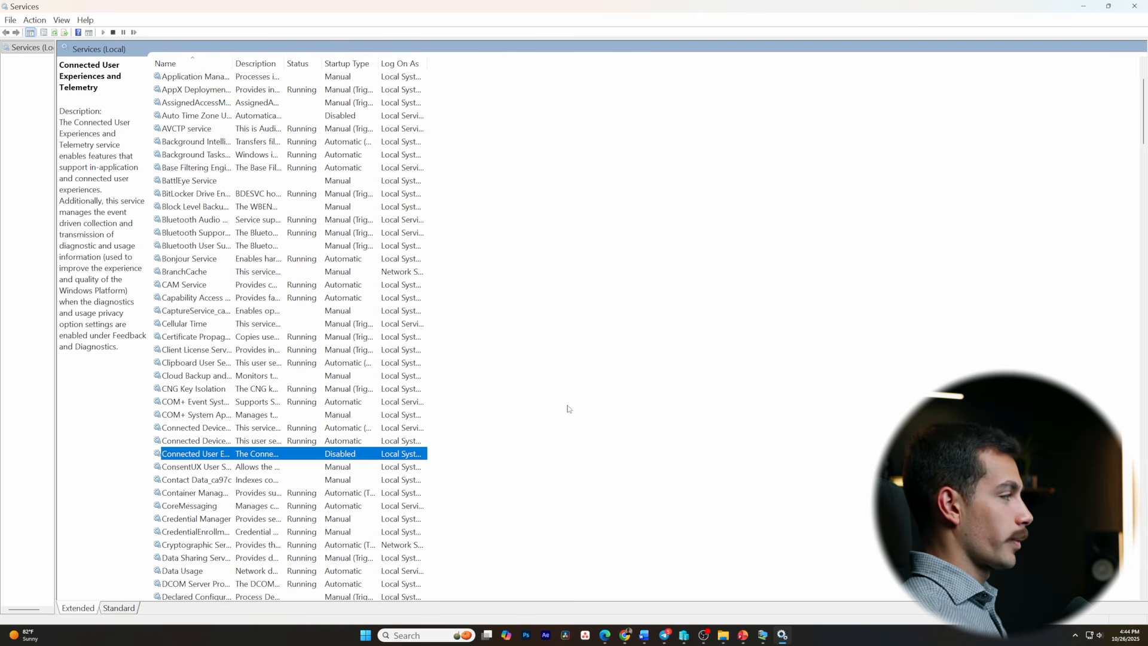
pyautogui.click(1122, 10)
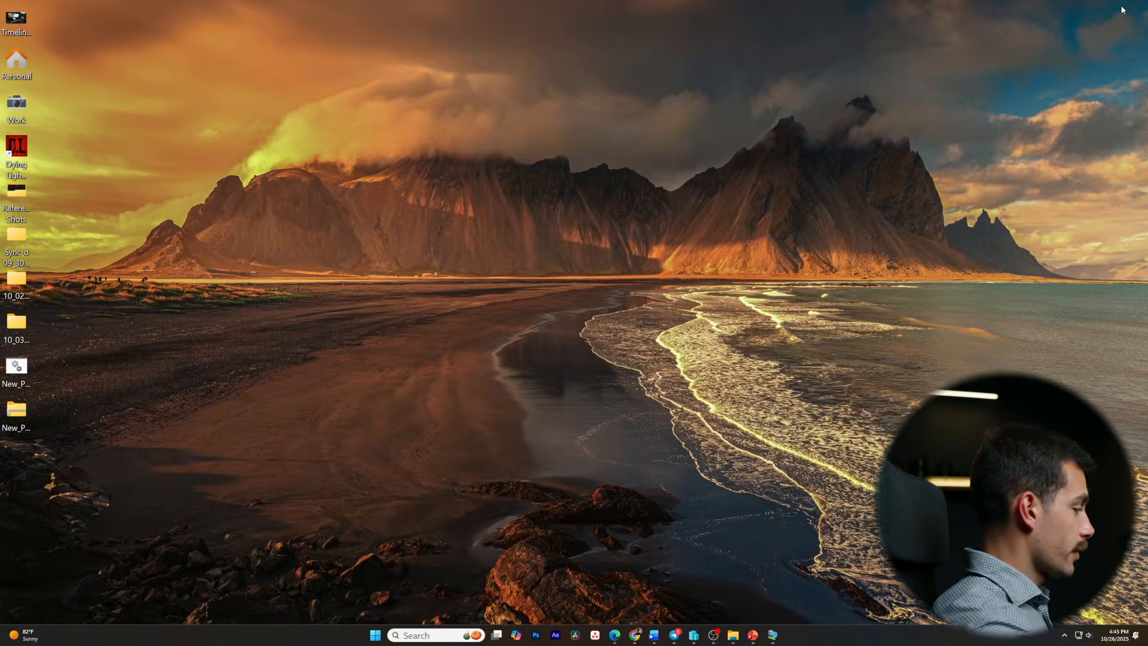
# Step: Switch to Control Panel and open the BitLocker Drive Encryption management page under System and Security
pyautogui.press('super')
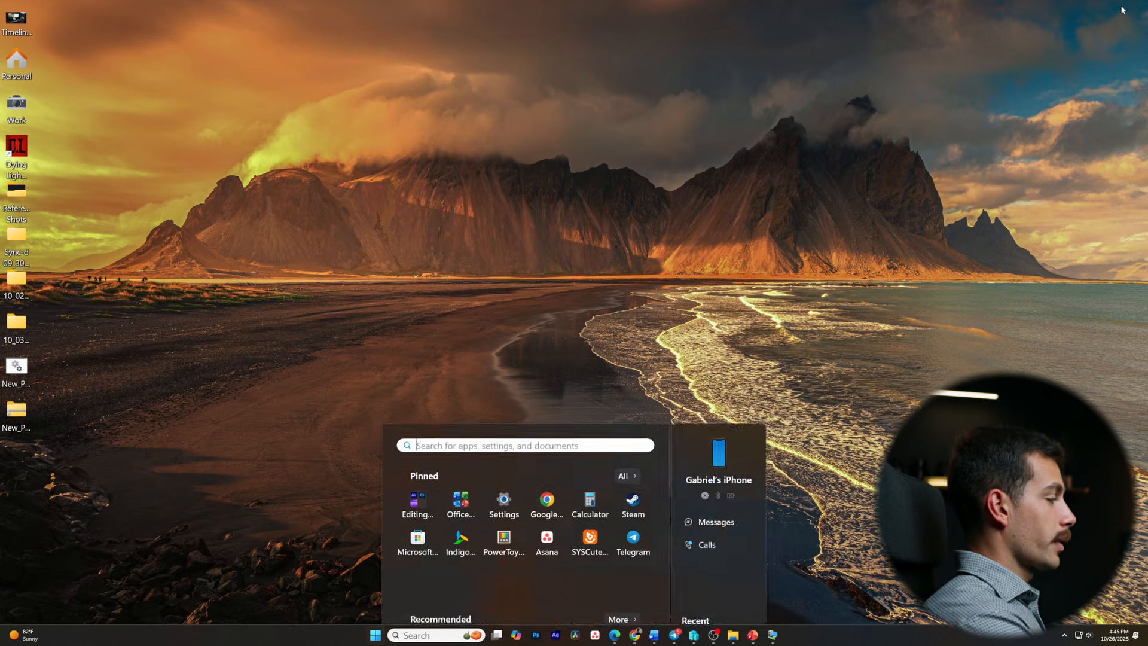
pyautogui.write('control')
pyautogui.press('Return')
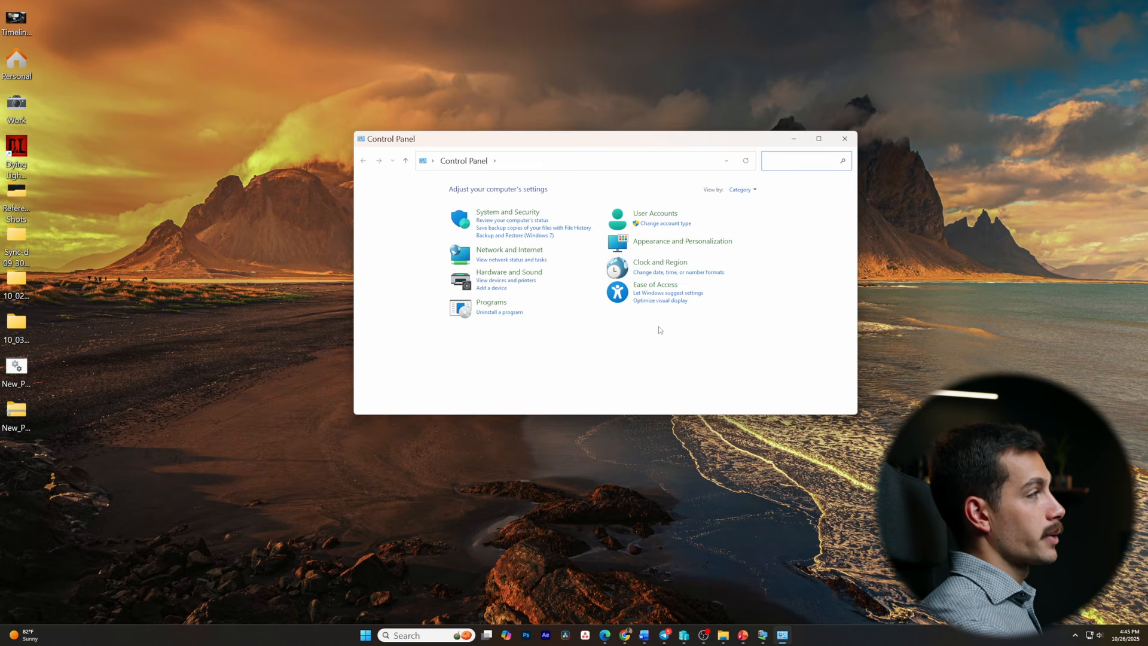
pyautogui.click(510, 213)
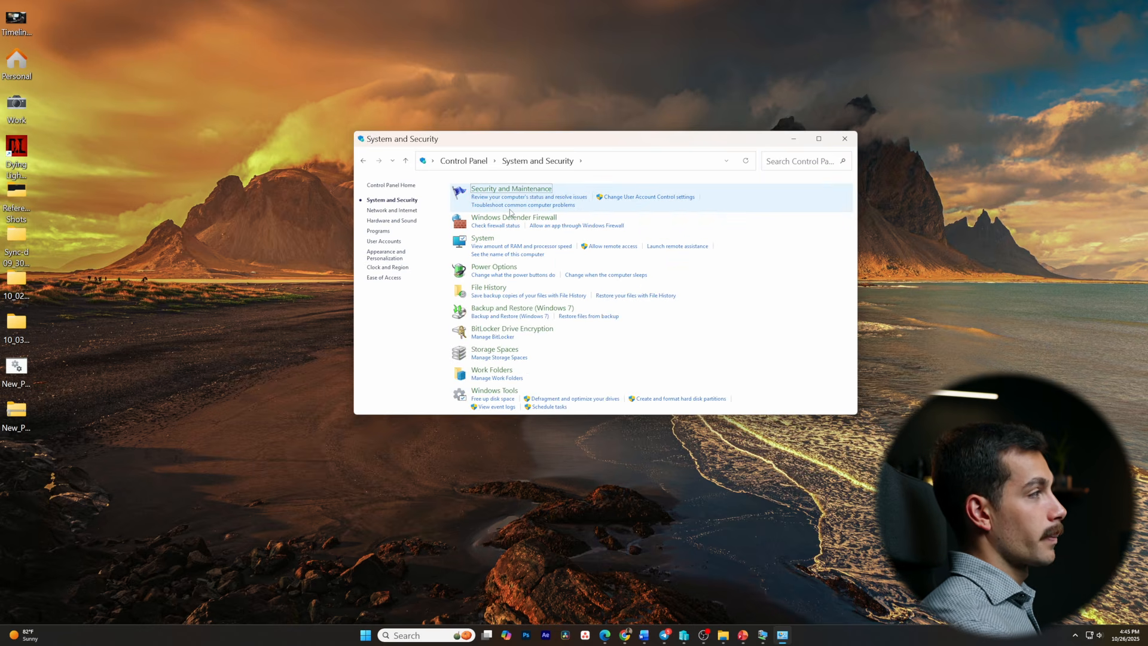
pyautogui.click(492, 338)
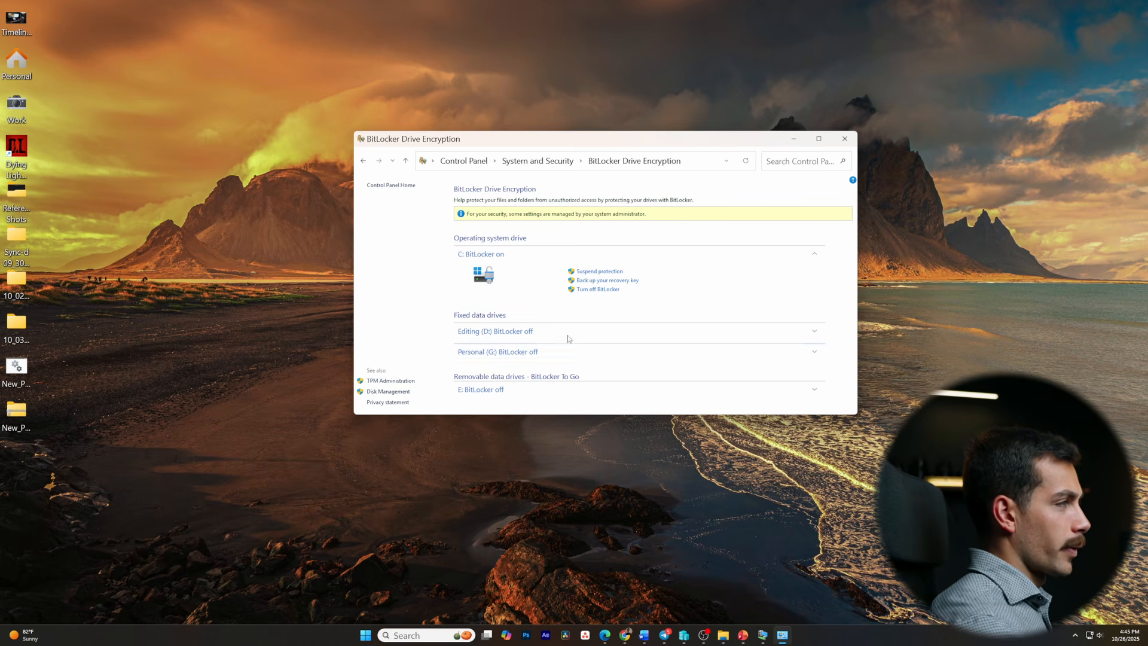
# Step: Start turning on BitLocker for the Editing (D:) drive, choosing only automatic unlocking on this computer
pyautogui.click(733, 331)
pyautogui.scroll(-1, 605, 355)
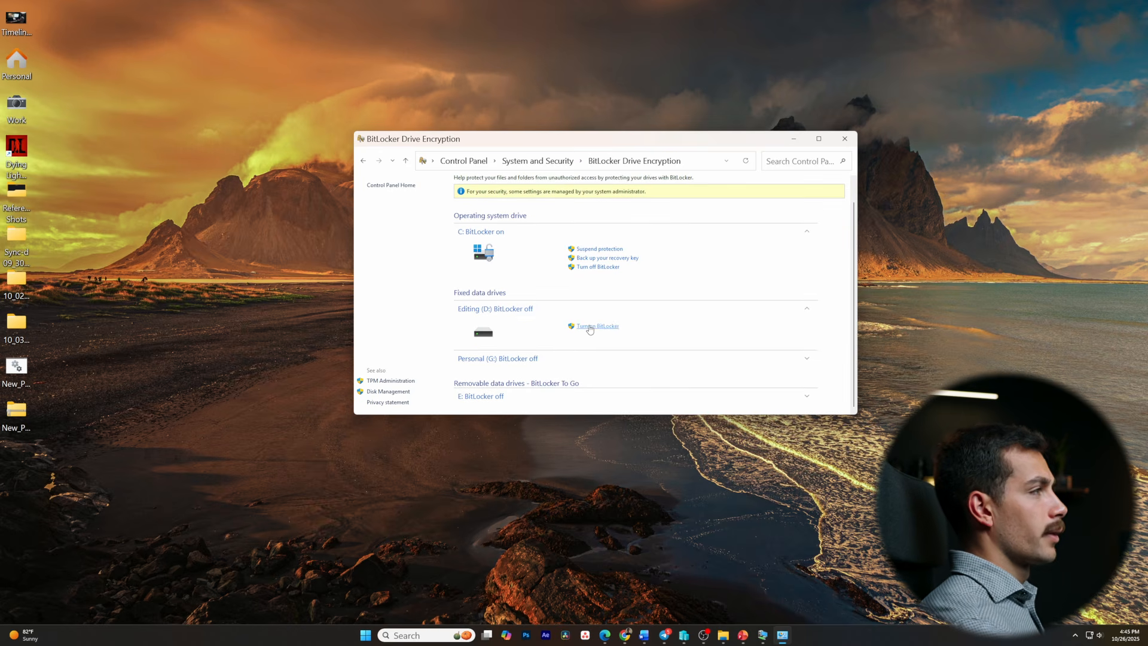
pyautogui.click(590, 328)
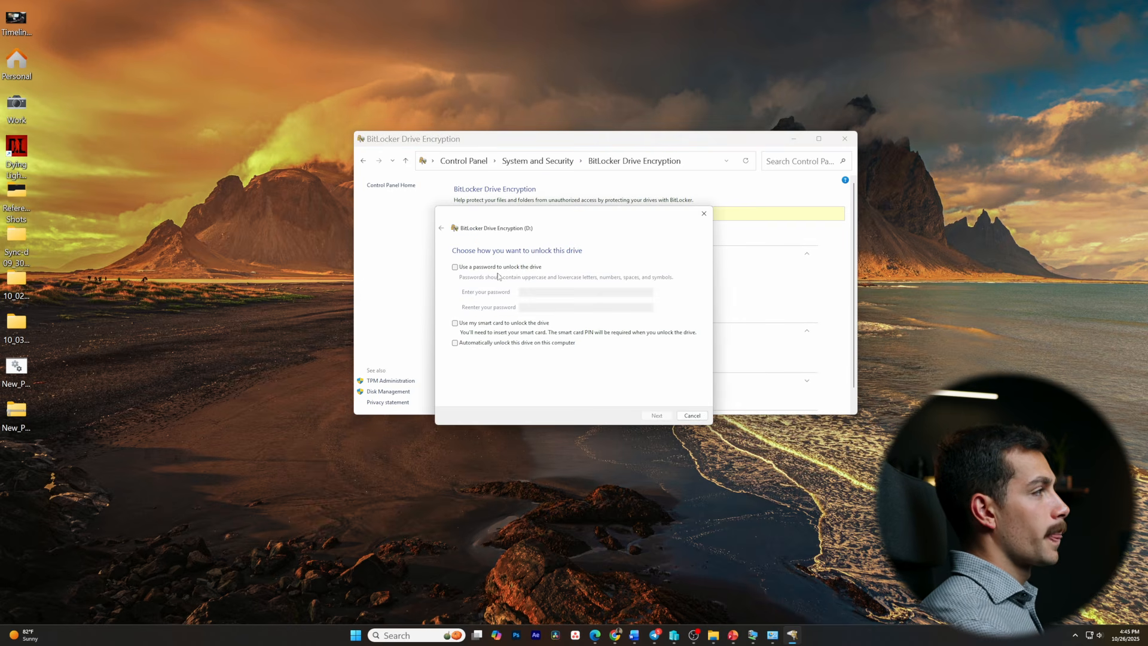
pyautogui.click(499, 269)
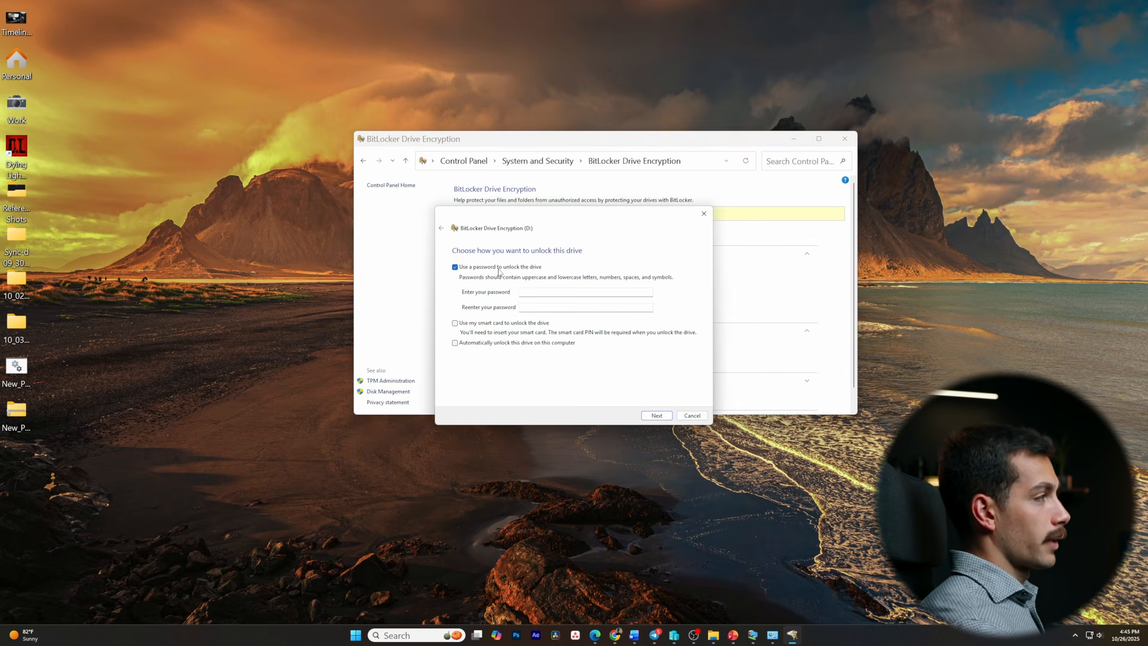
pyautogui.click(456, 267)
pyautogui.click(496, 345)
pyautogui.click(657, 416)
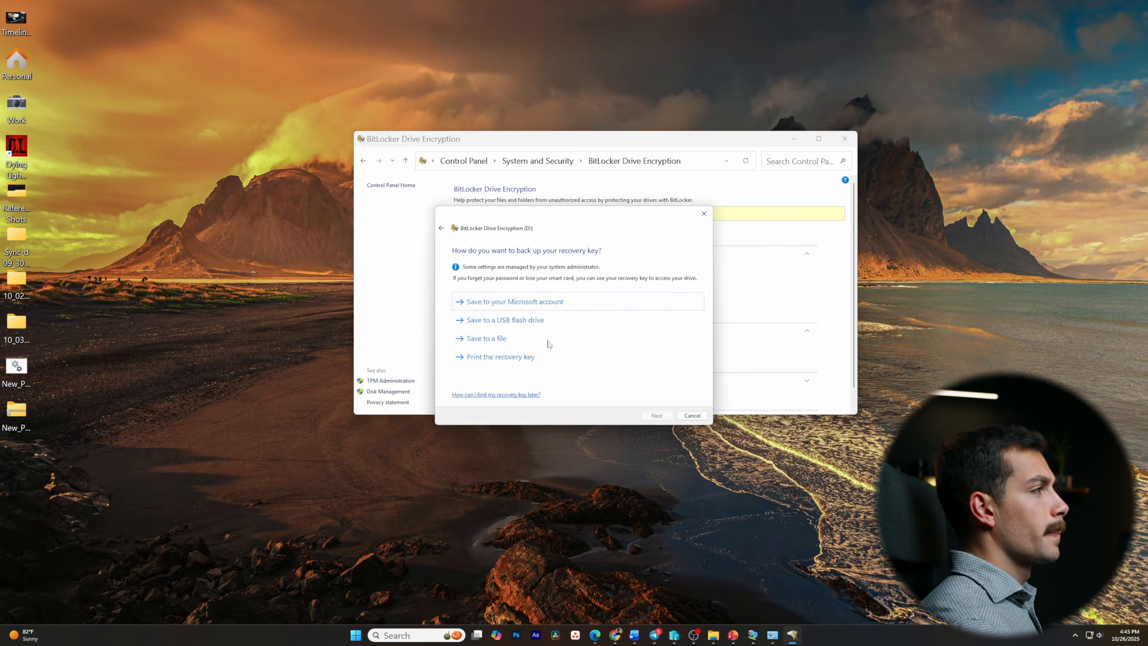
# Step: Save the recovery key to the Microsoft account and accept used-disk-space-only encryption in the new encryption mode
pyautogui.click(515, 305)
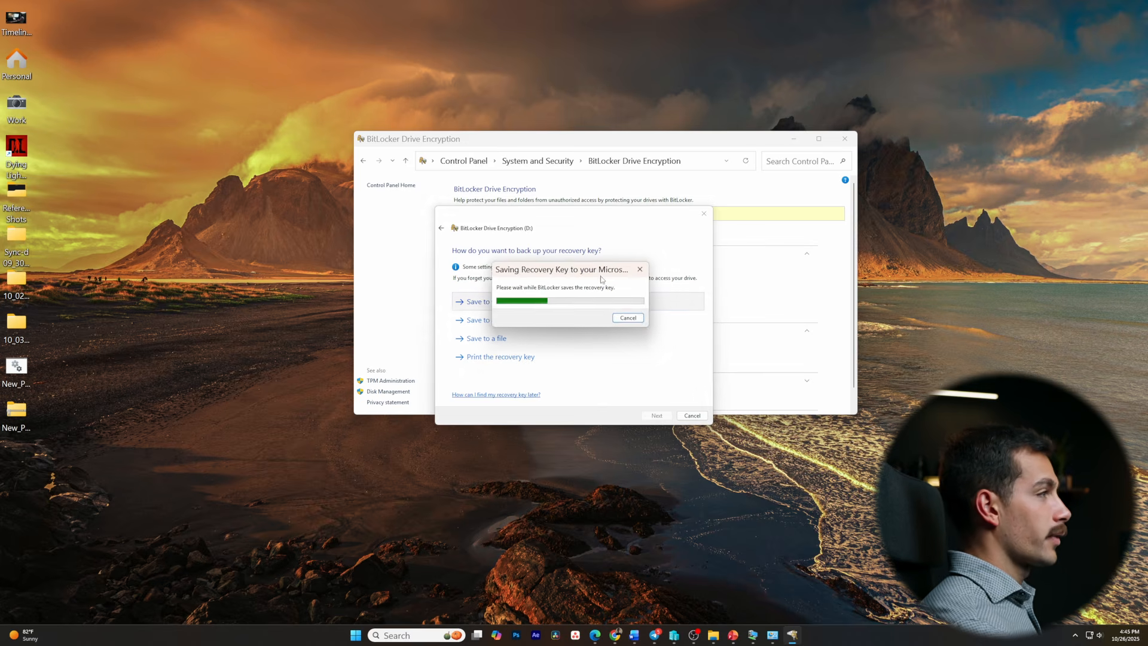
pyautogui.click(656, 415)
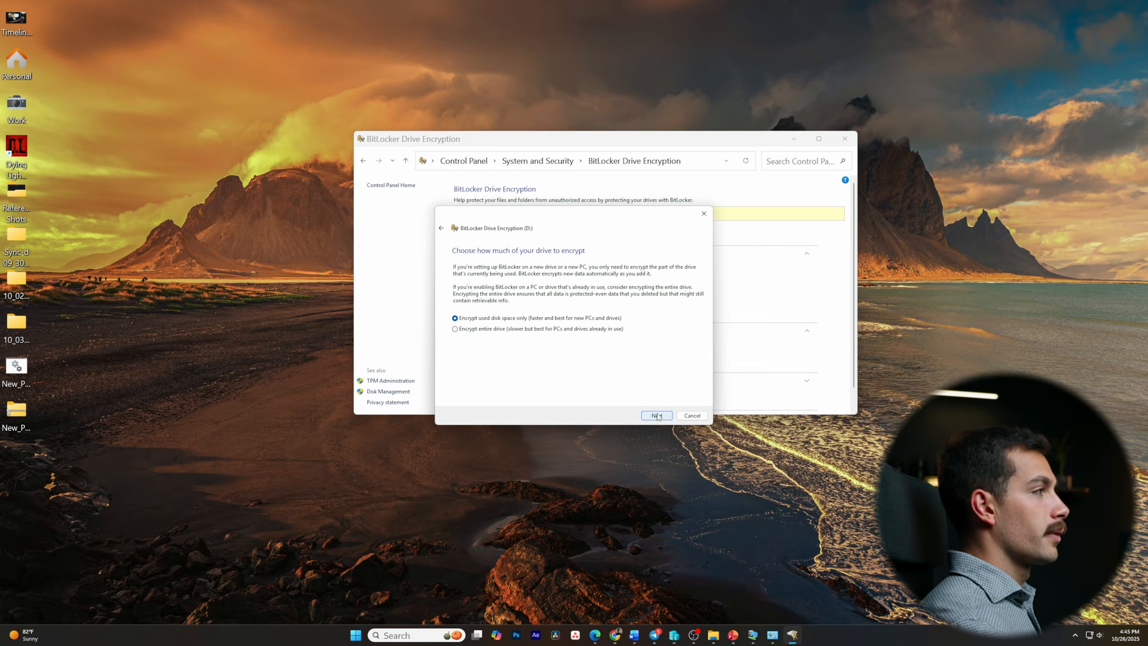
pyautogui.click(661, 416)
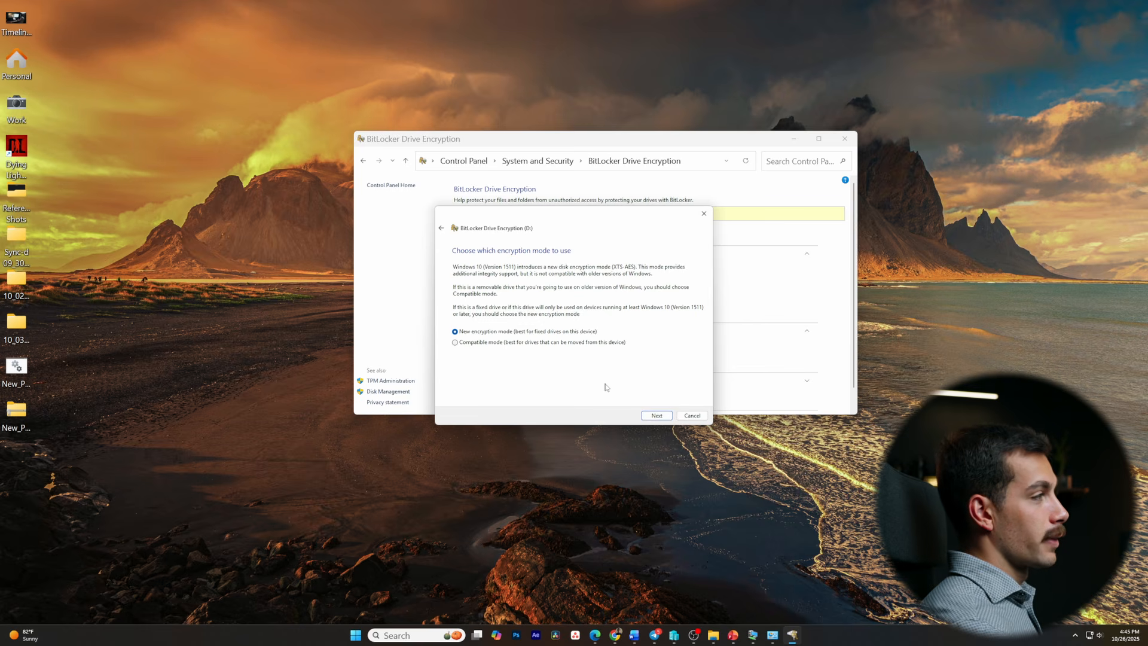
pyautogui.click(657, 415)
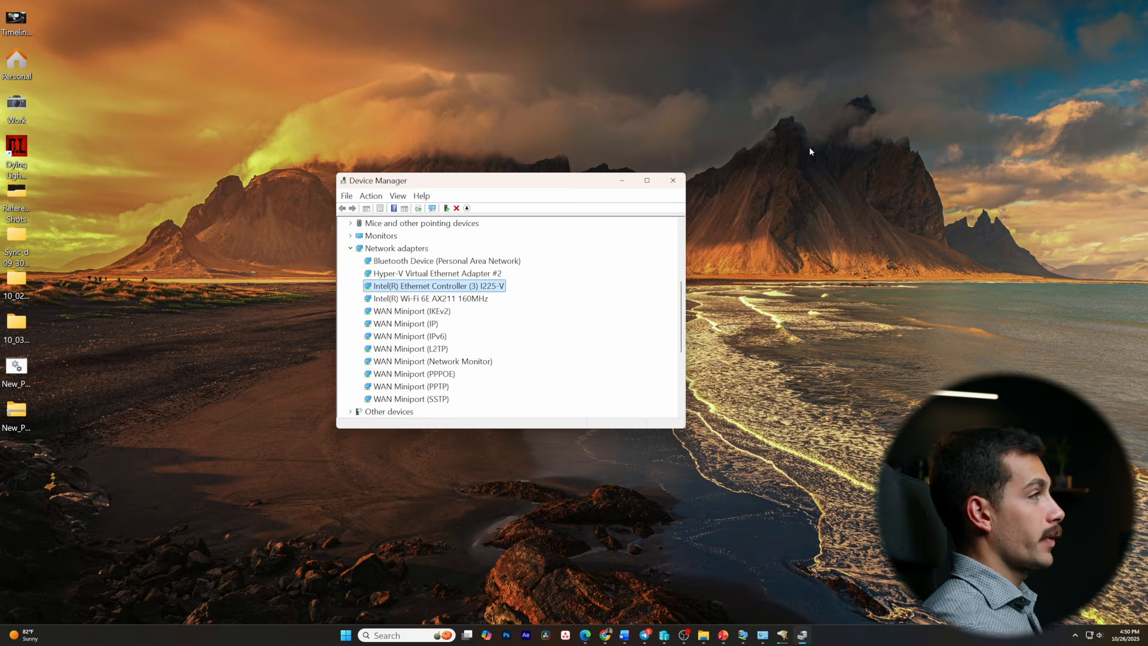
# Step: Close Device Manager, switch to Settings, and browse the Installed apps list under Apps
pyautogui.click(680, 178)
pyautogui.press('super+i')
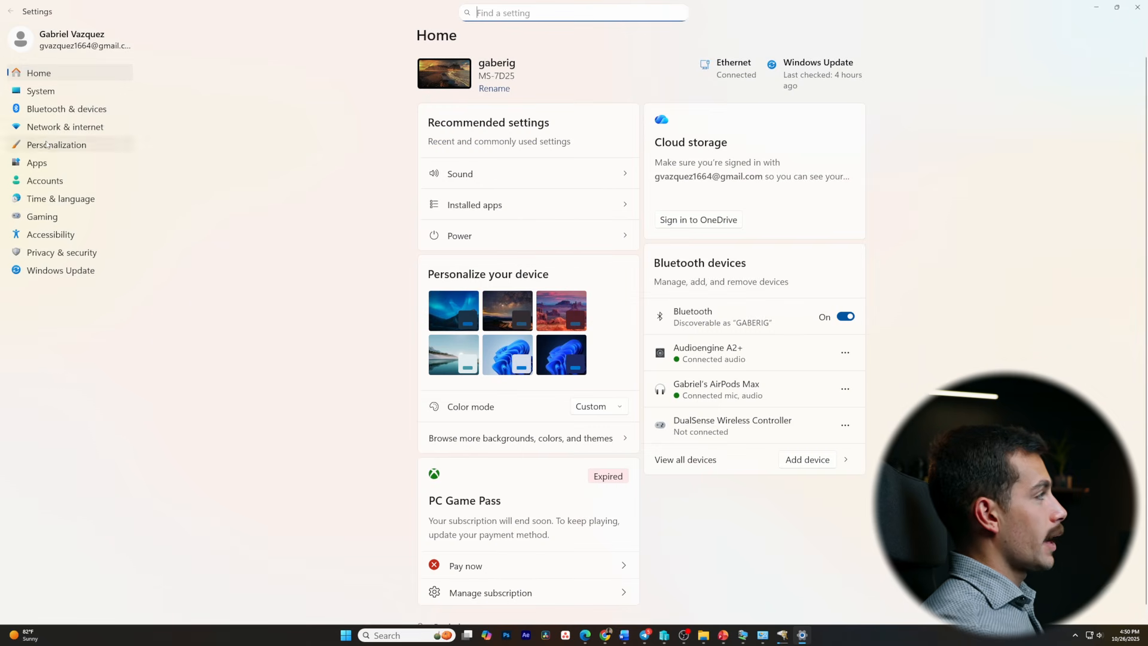
pyautogui.click(102, 162)
pyautogui.click(511, 73)
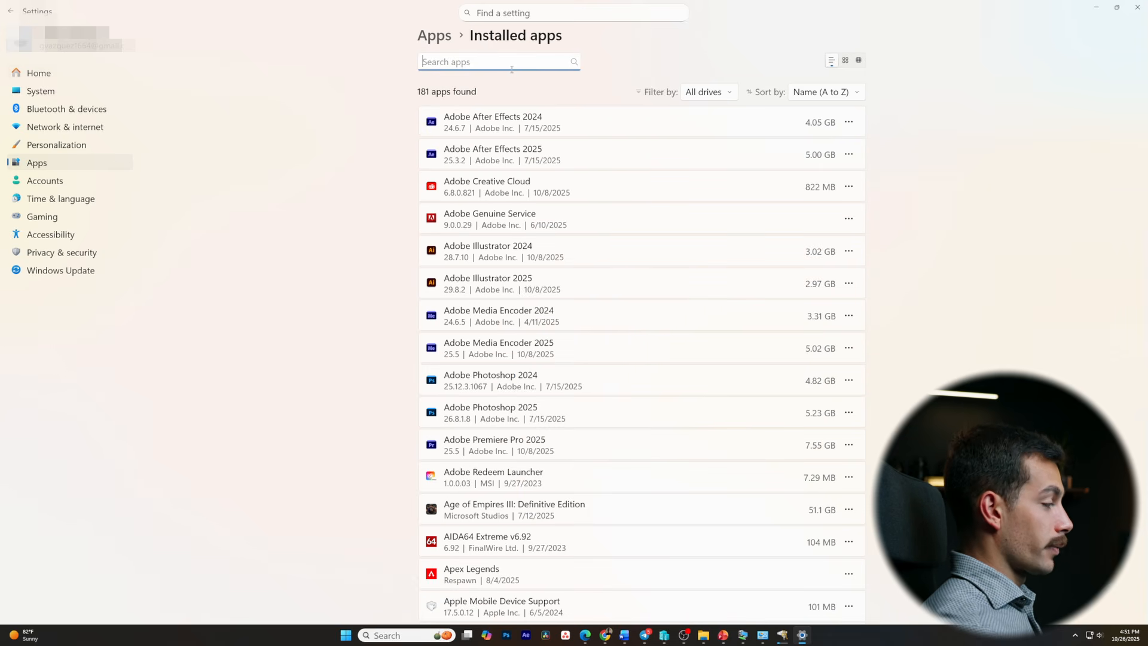
pyautogui.scroll(-4, 537, 199)
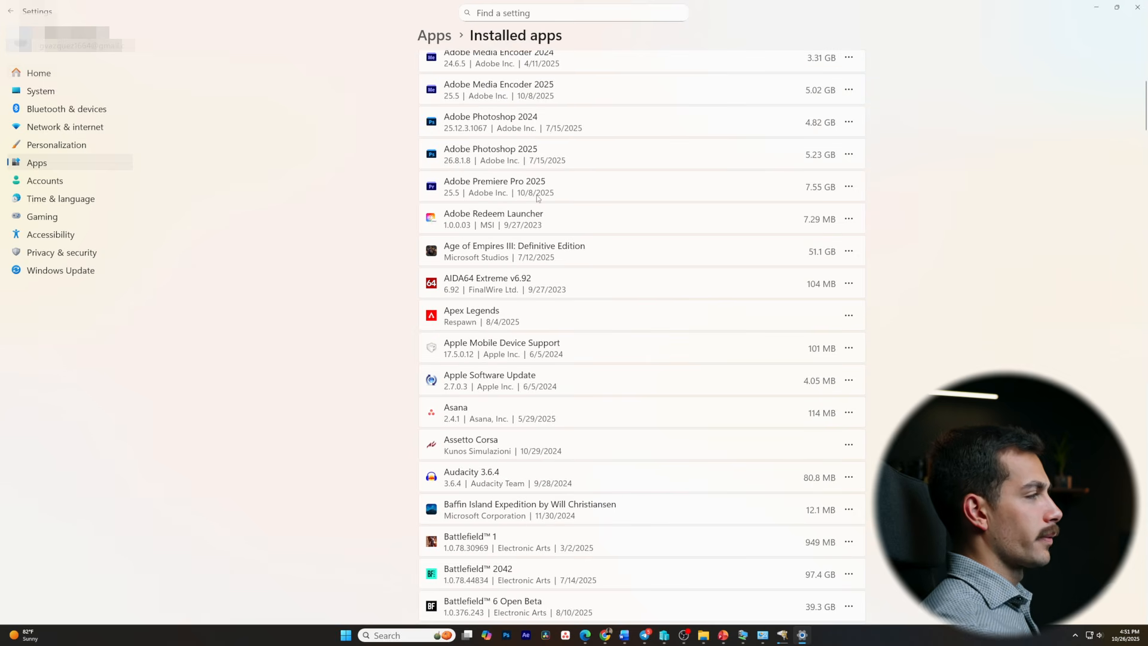
pyautogui.scroll(-3, 537, 198)
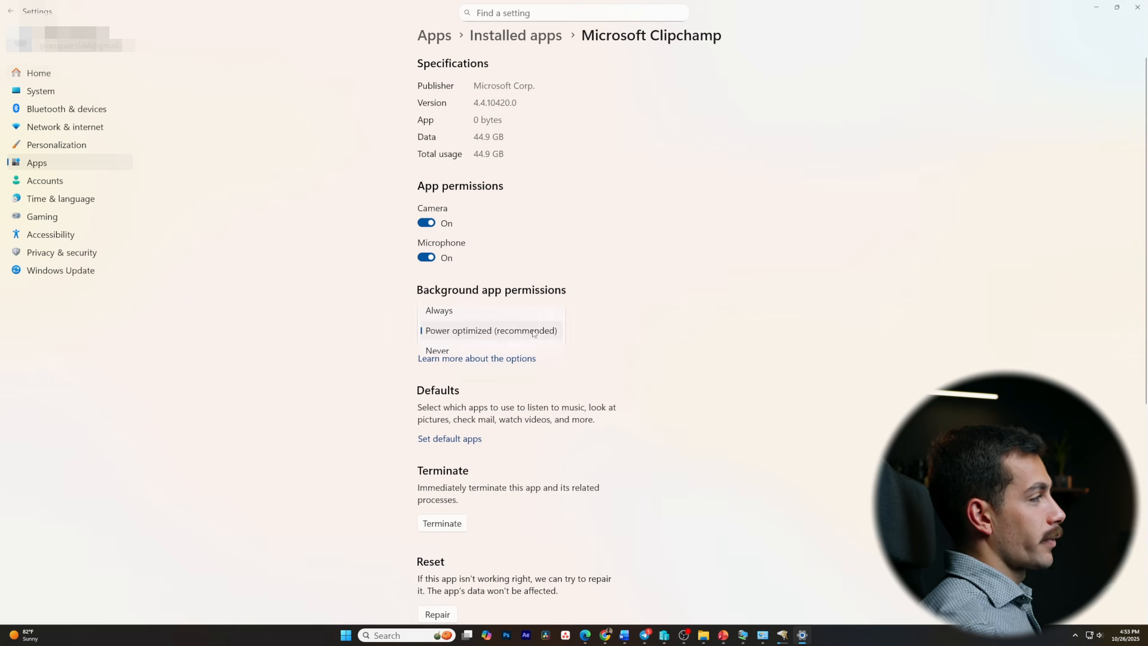
# Step: Set Microsoft Clipchamp's background app permission to Never, return to the installed apps, and close Settings
pyautogui.click(534, 333)
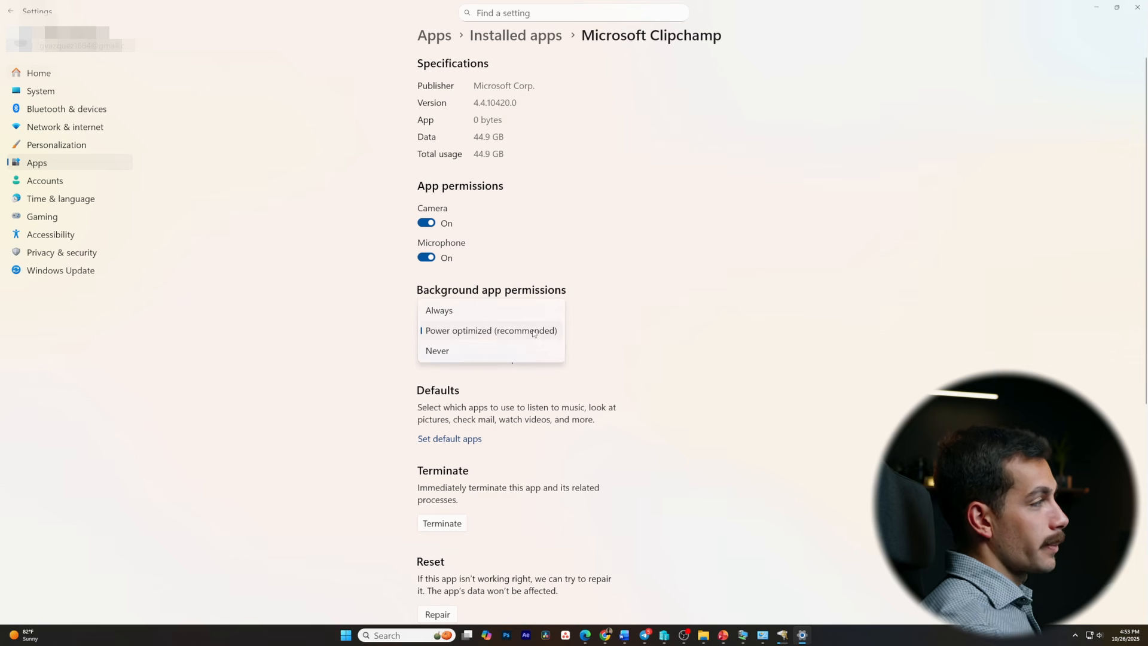
pyautogui.click(459, 353)
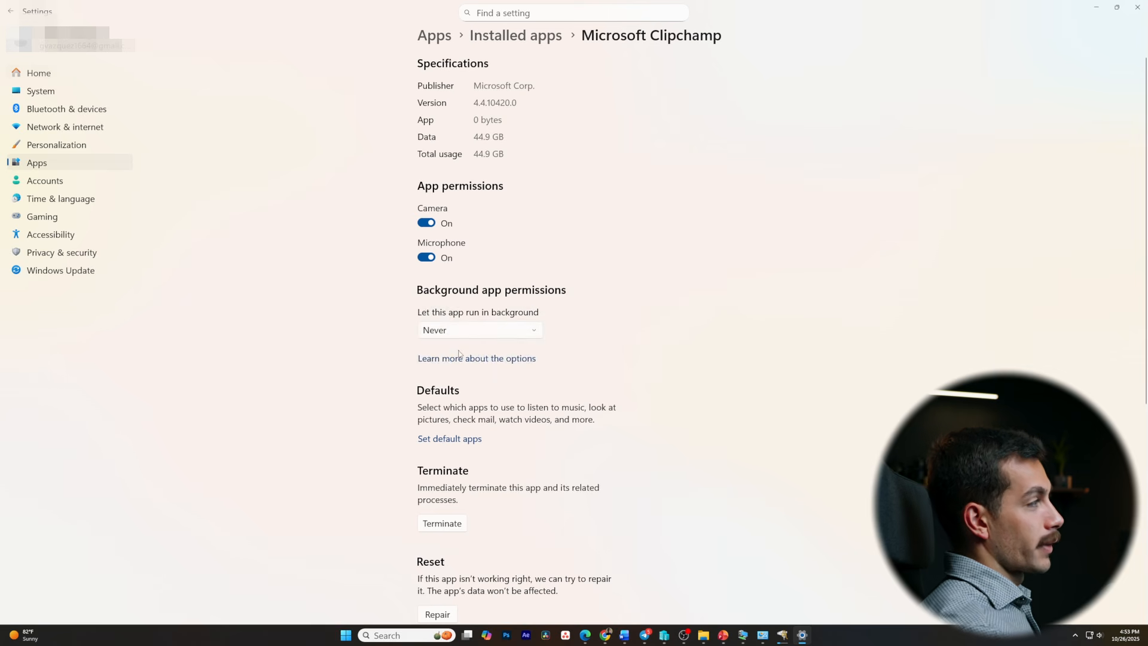
pyautogui.click(515, 35)
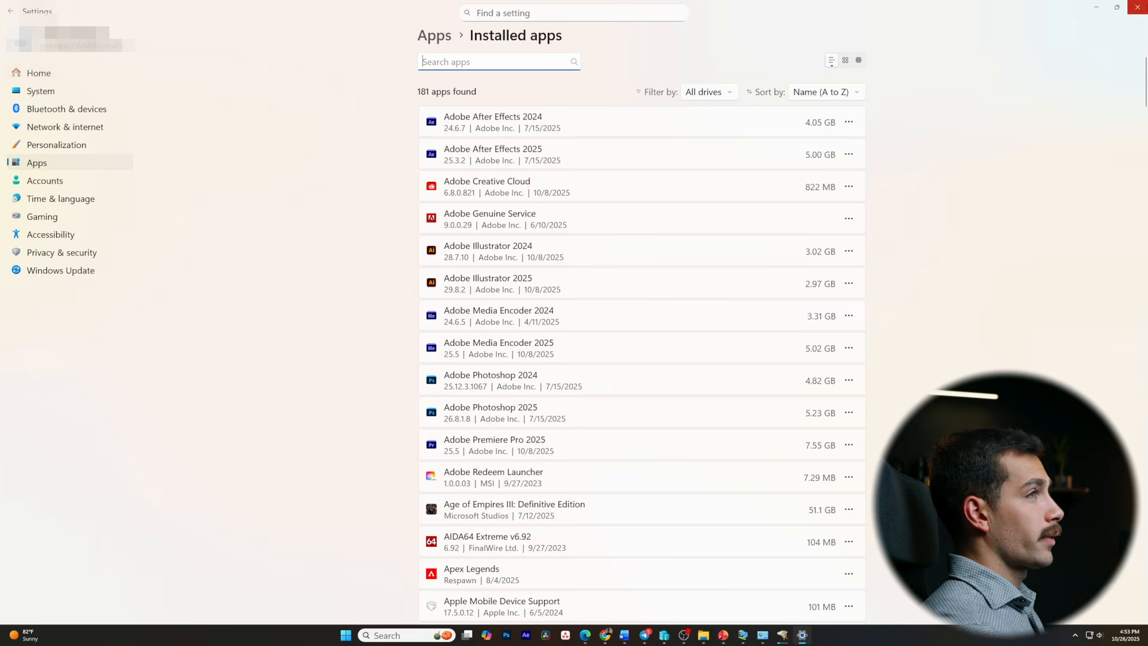
pyautogui.click(1135, 7)
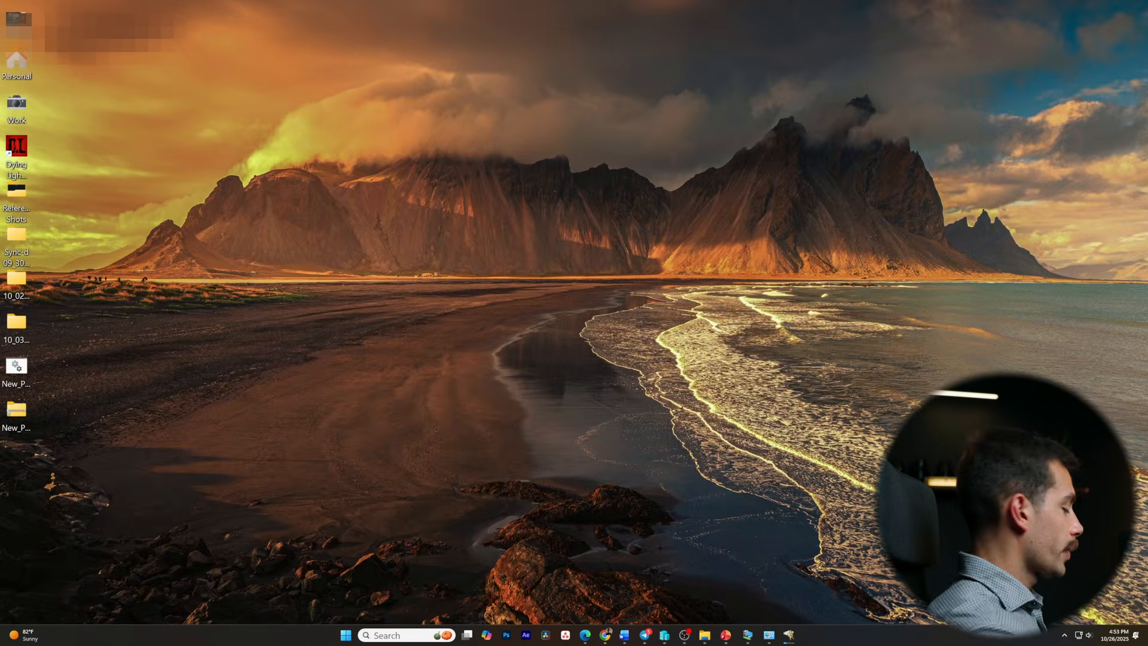
# Step: Search Control Panel for "file", open File History, try to turn it on for Removable Disk (E:), and close the window
pyautogui.press('super')
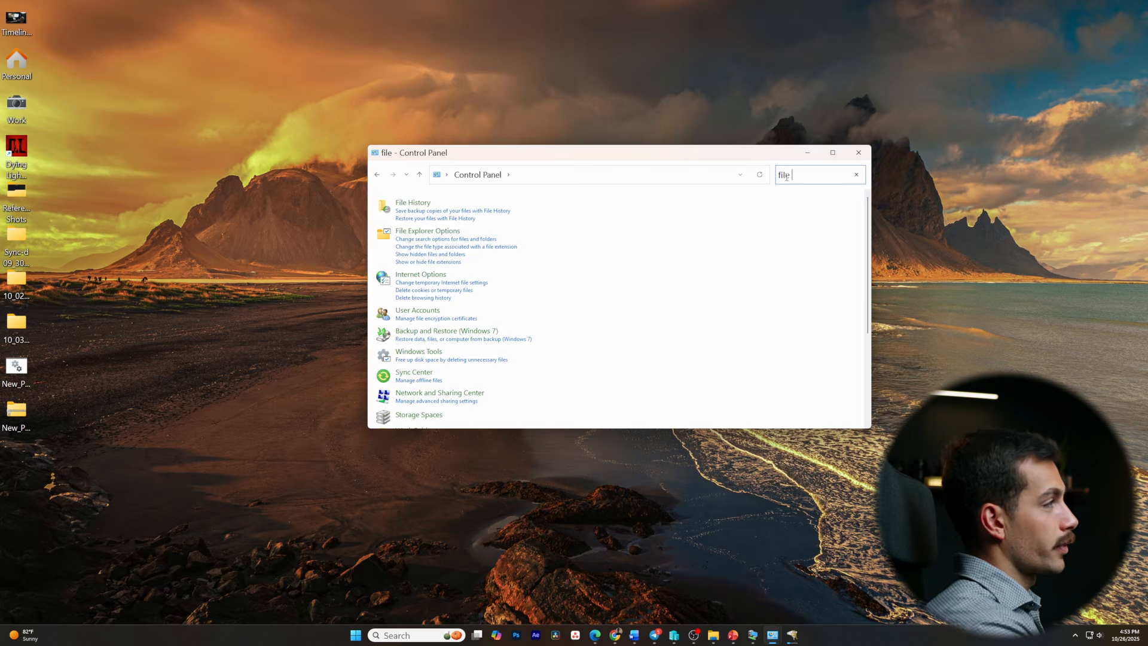
pyautogui.click(410, 204)
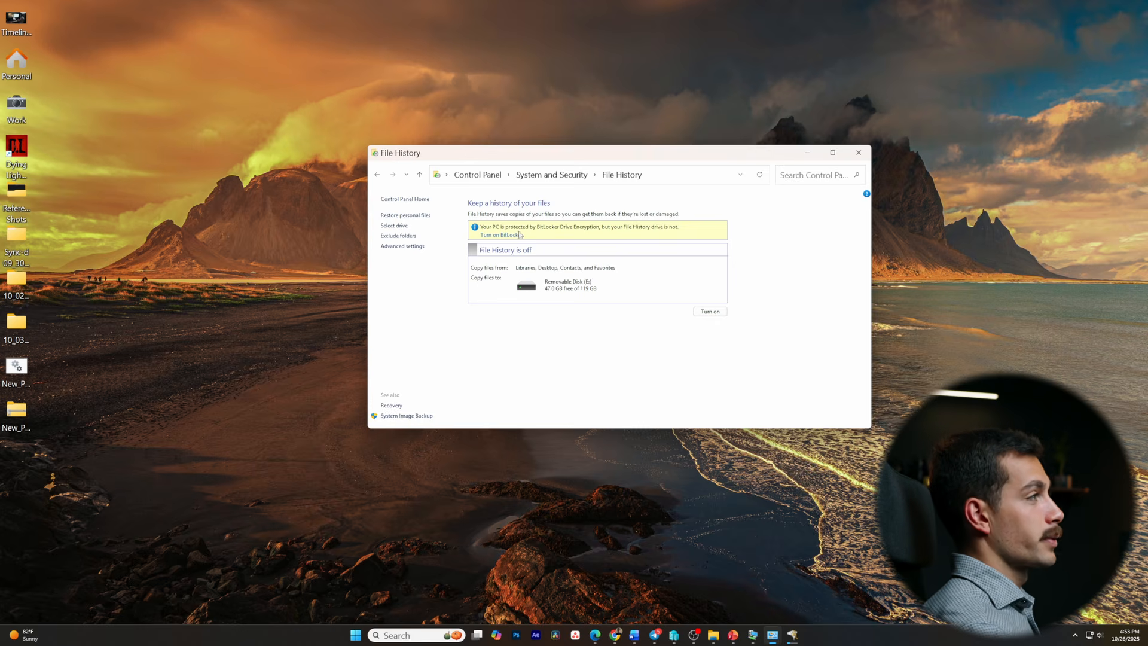
pyautogui.click(709, 312)
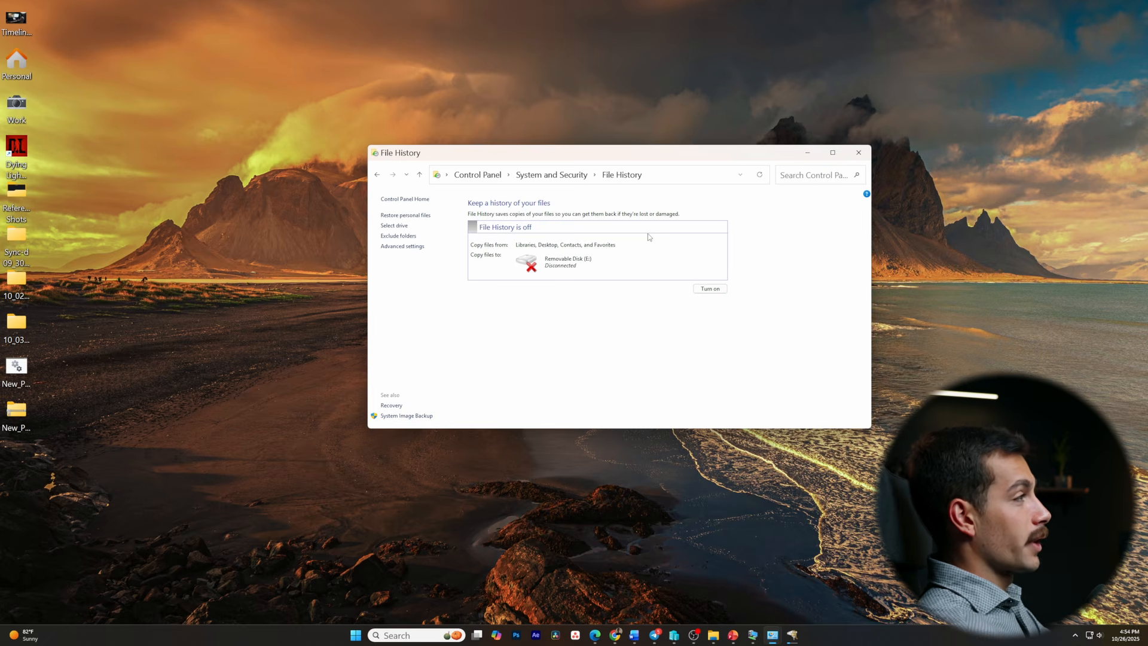
pyautogui.click(859, 152)
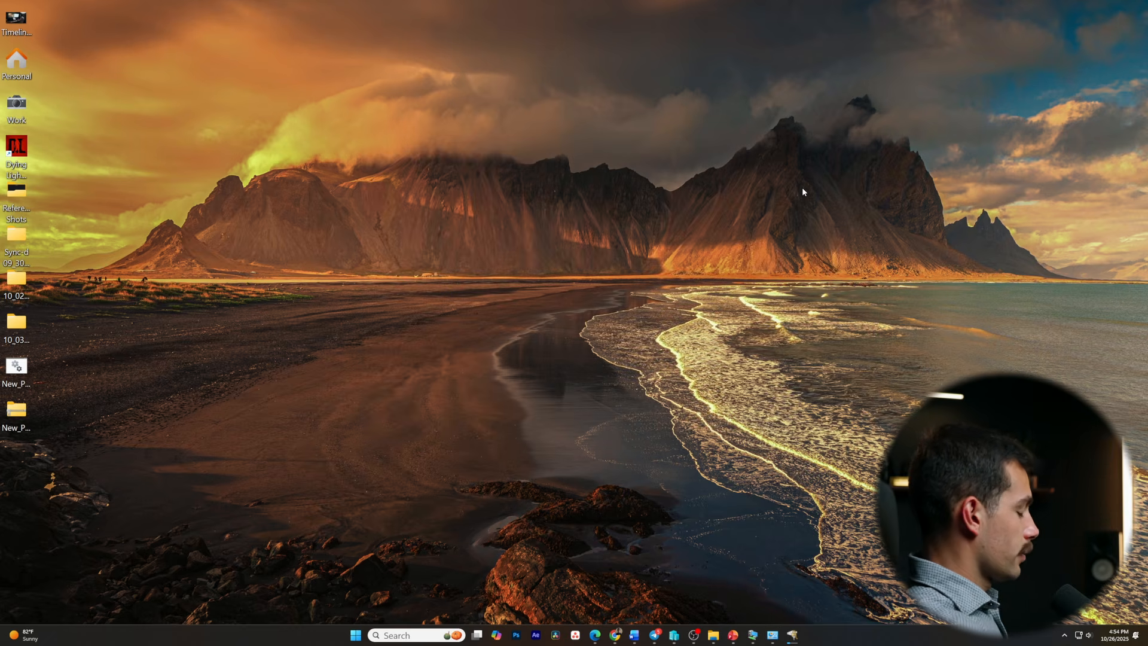
# Step: Go to Windows Update in Settings and look at the available durations for pausing updates without choosing one
pyautogui.press('super+i')
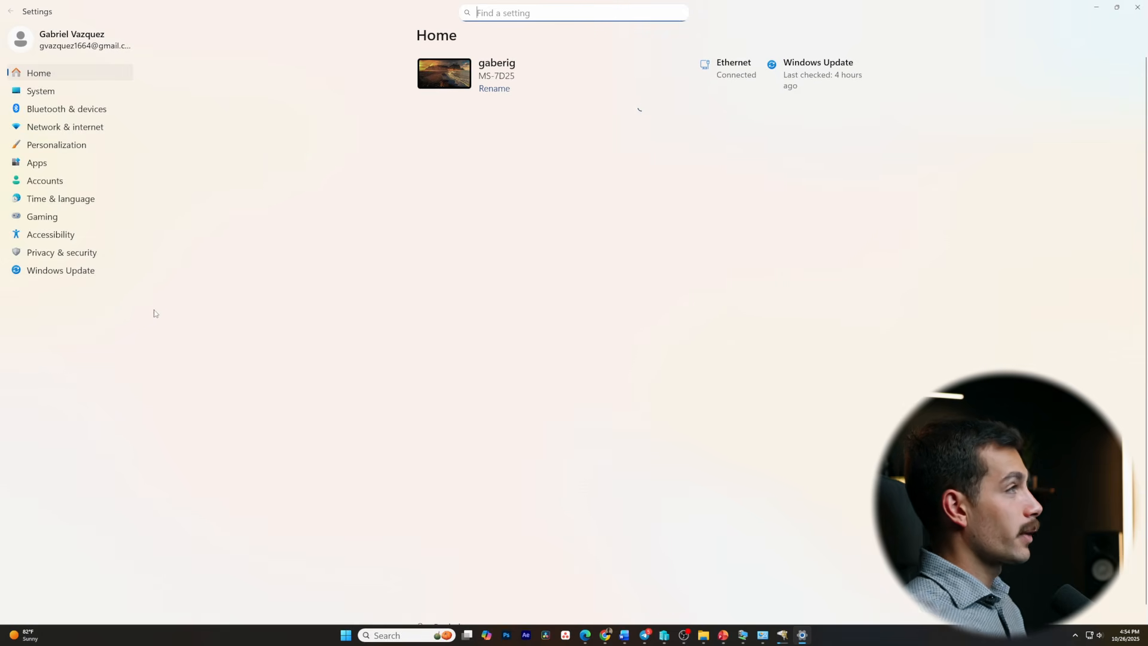
pyautogui.click(66, 273)
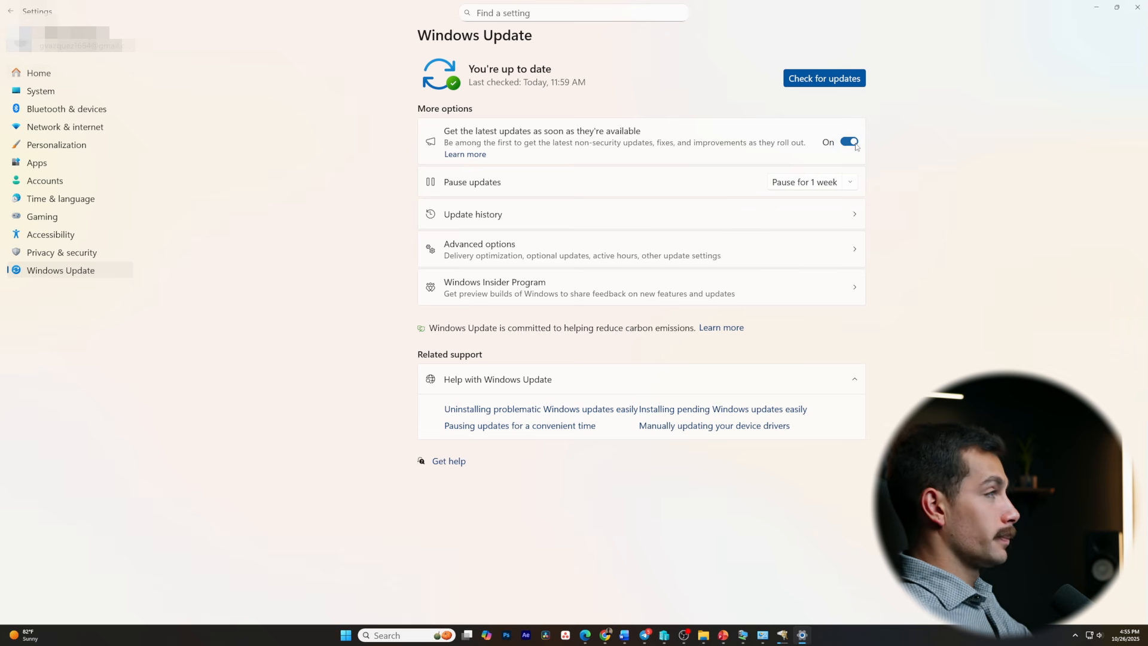
pyautogui.click(851, 183)
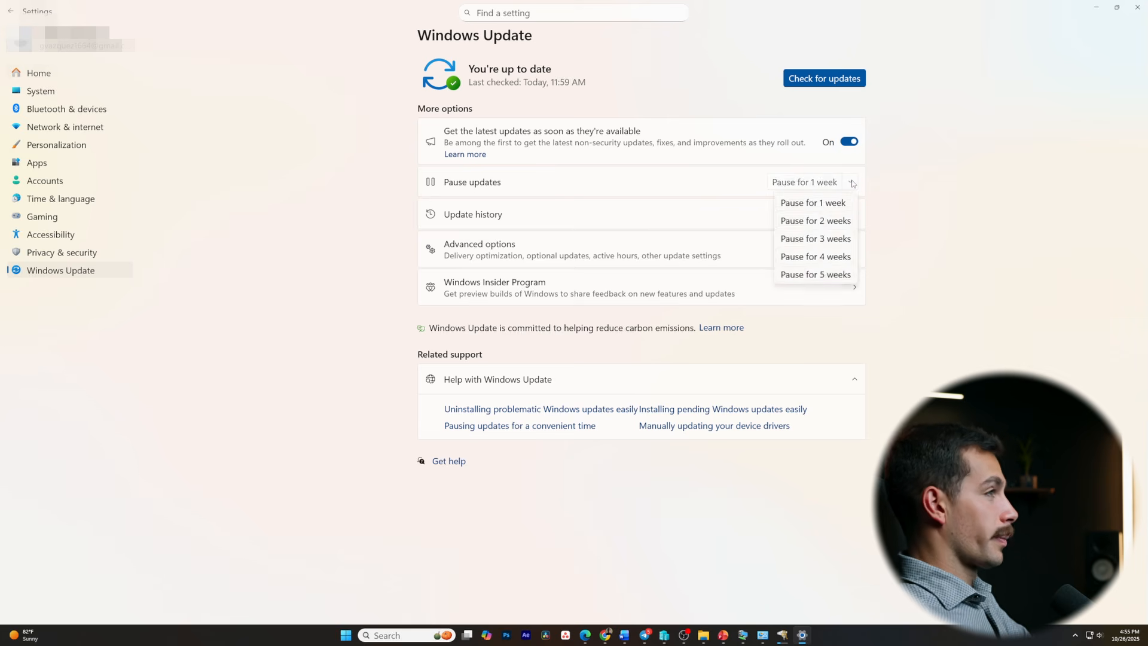
pyautogui.click(852, 183)
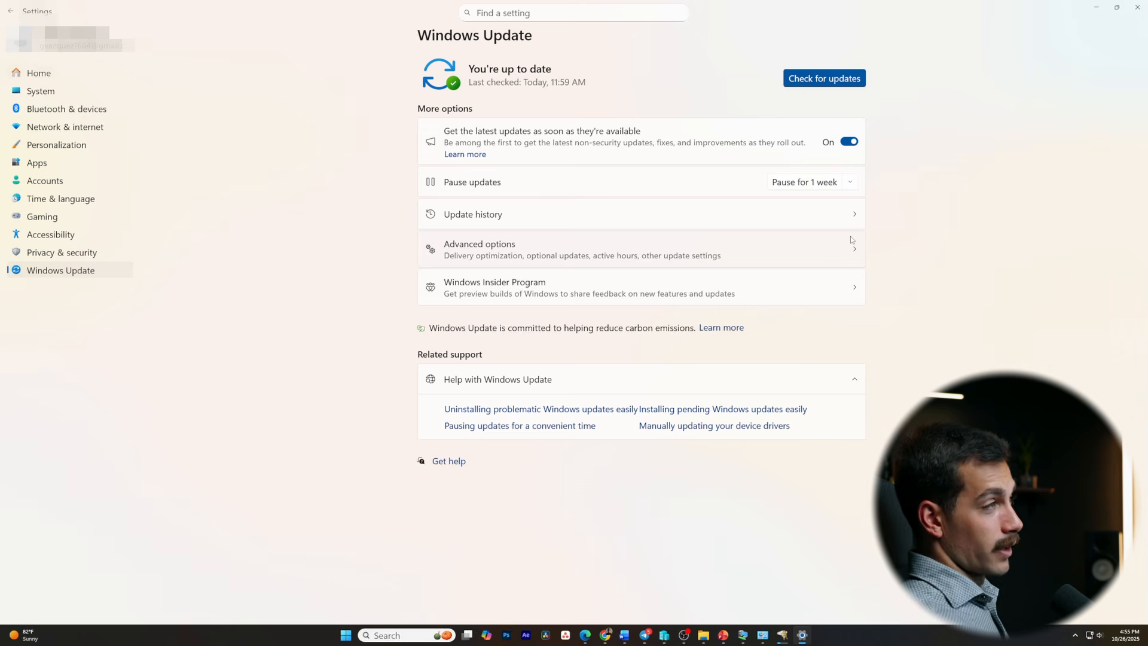